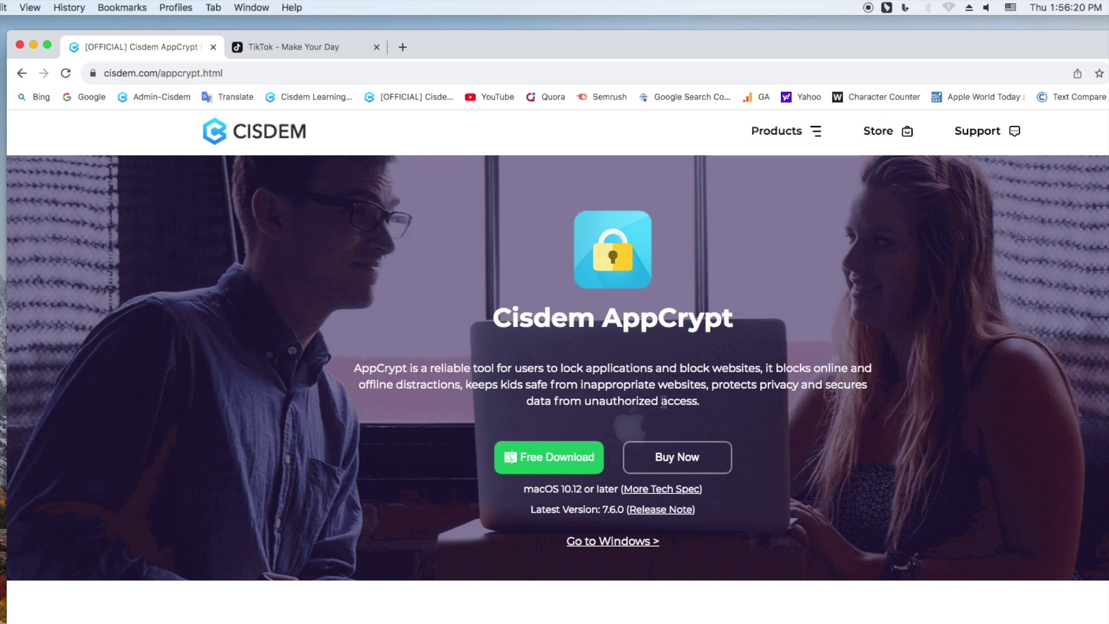
# - Toggle the Windows/Mac download details, minimize Chrome, and launch Cisdem AppCrypt from Launchpad
pyautogui.click(627, 543)
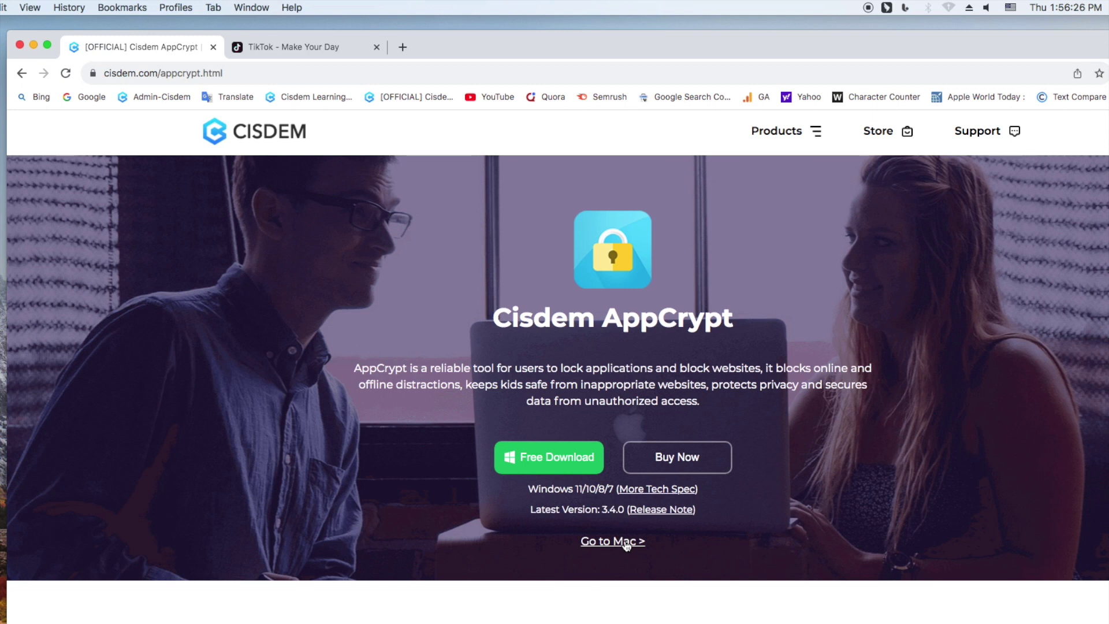
pyautogui.click(626, 544)
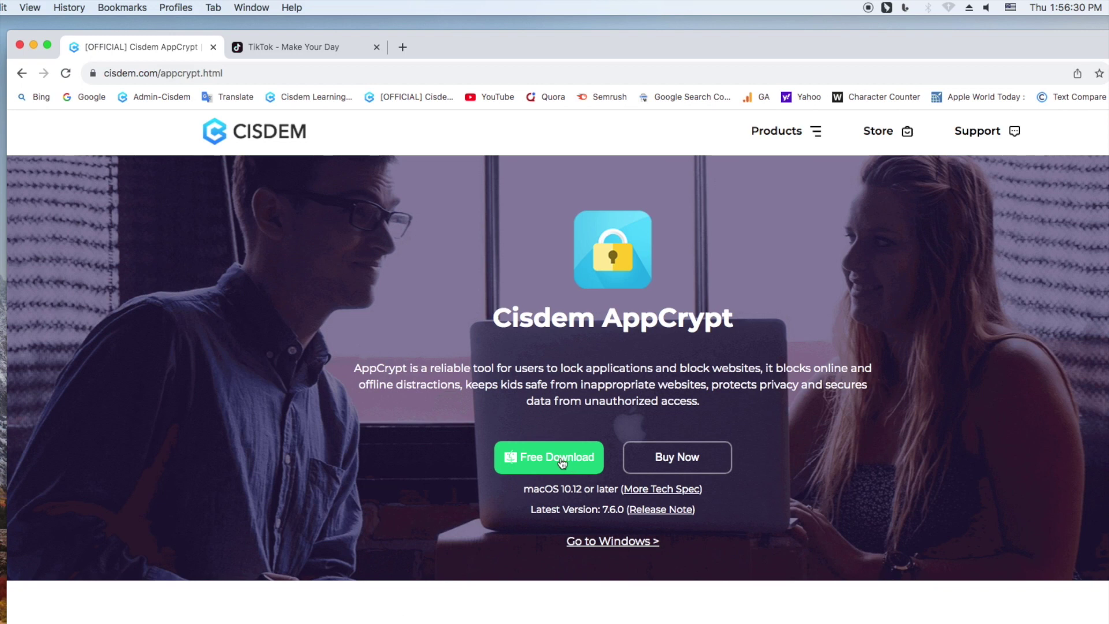
pyautogui.click(33, 44)
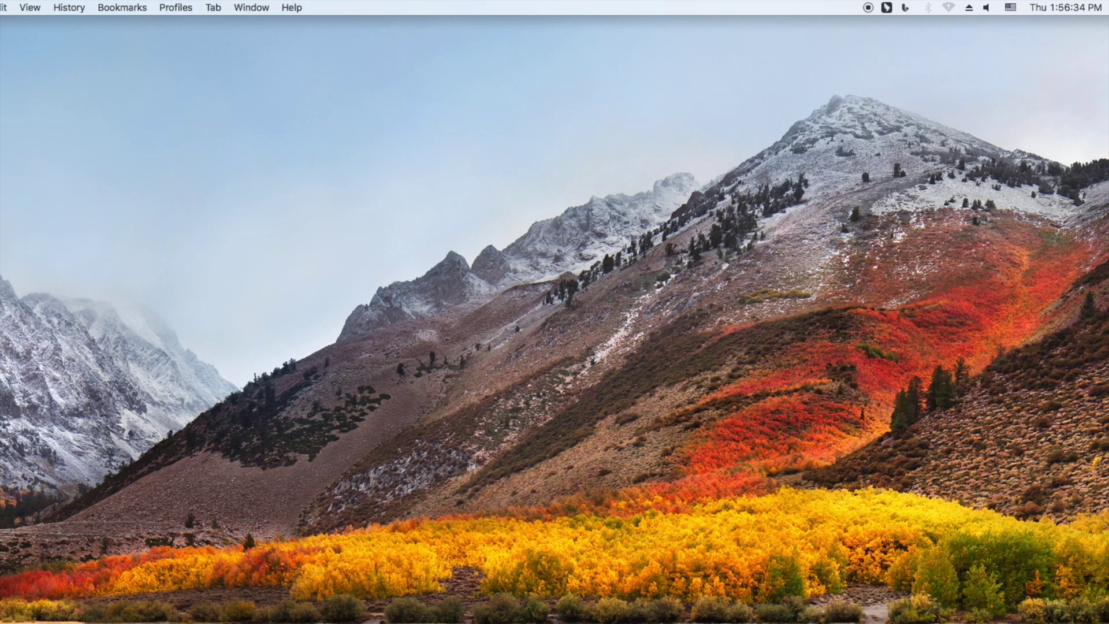
pyautogui.press('F4')
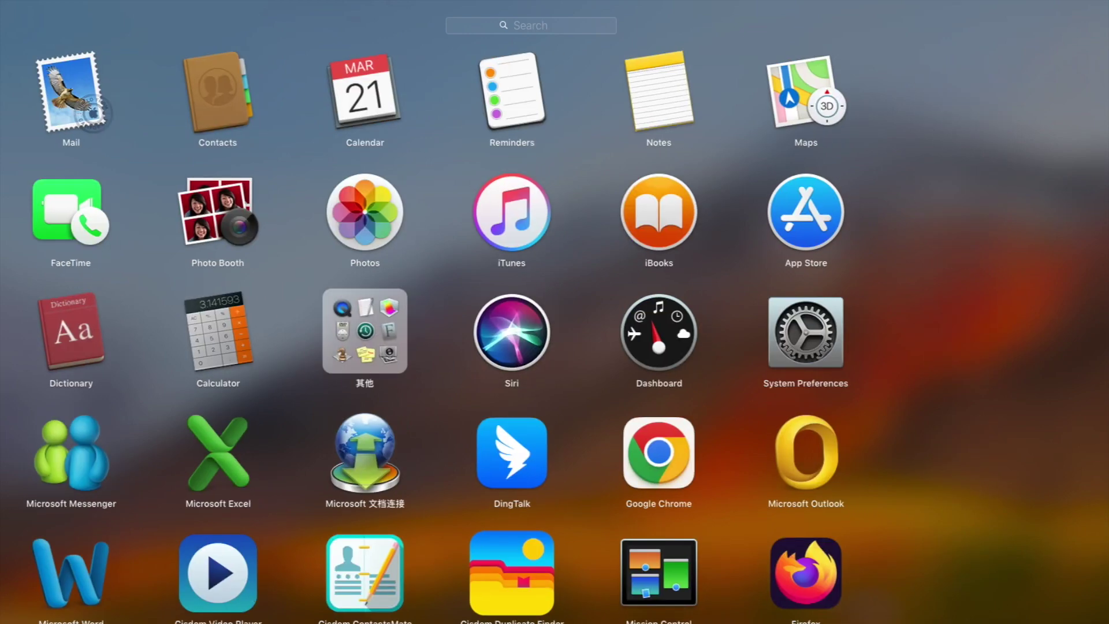
pyautogui.scroll(-5, 555, 312)
pyautogui.click(817, 114)
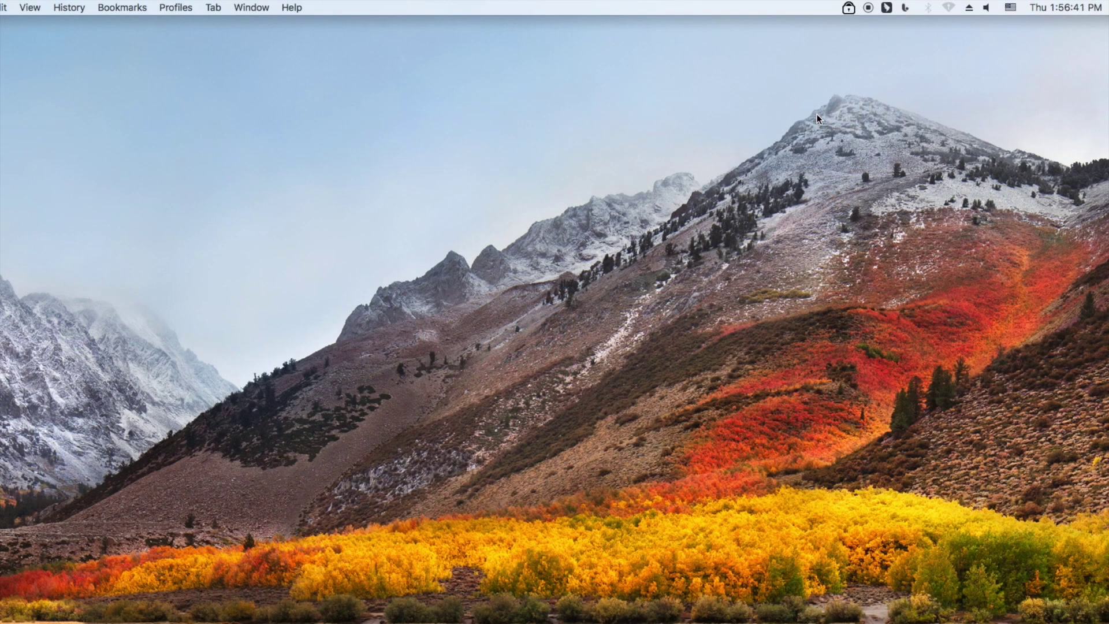
# - Unlock AppCrypt's main window with the password from the menu-bar icon
pyautogui.click(849, 8)
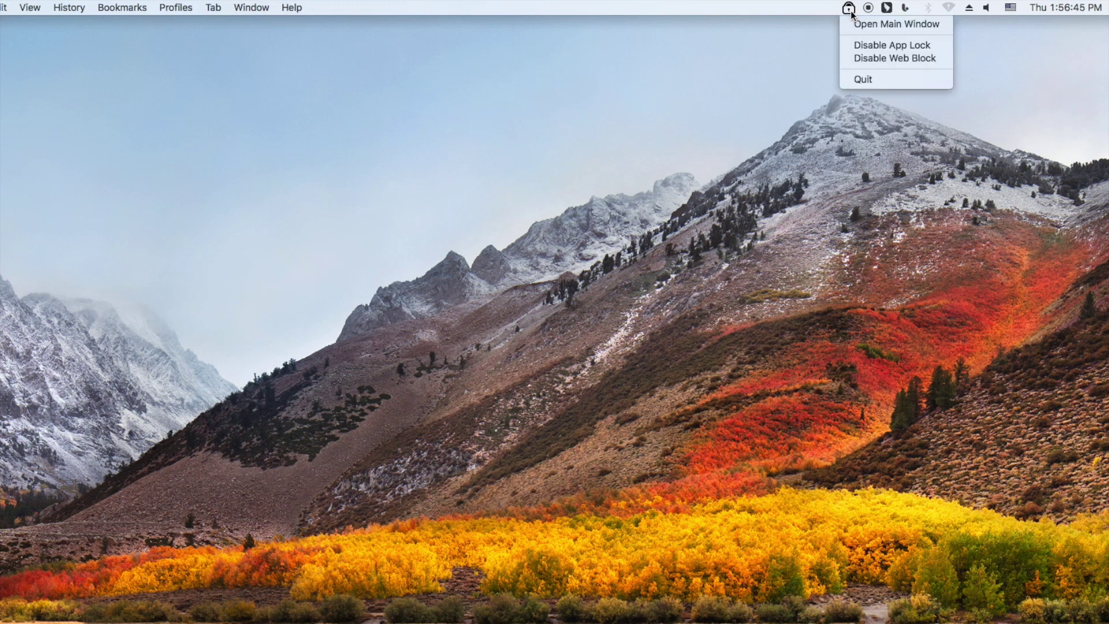
pyautogui.click(941, 27)
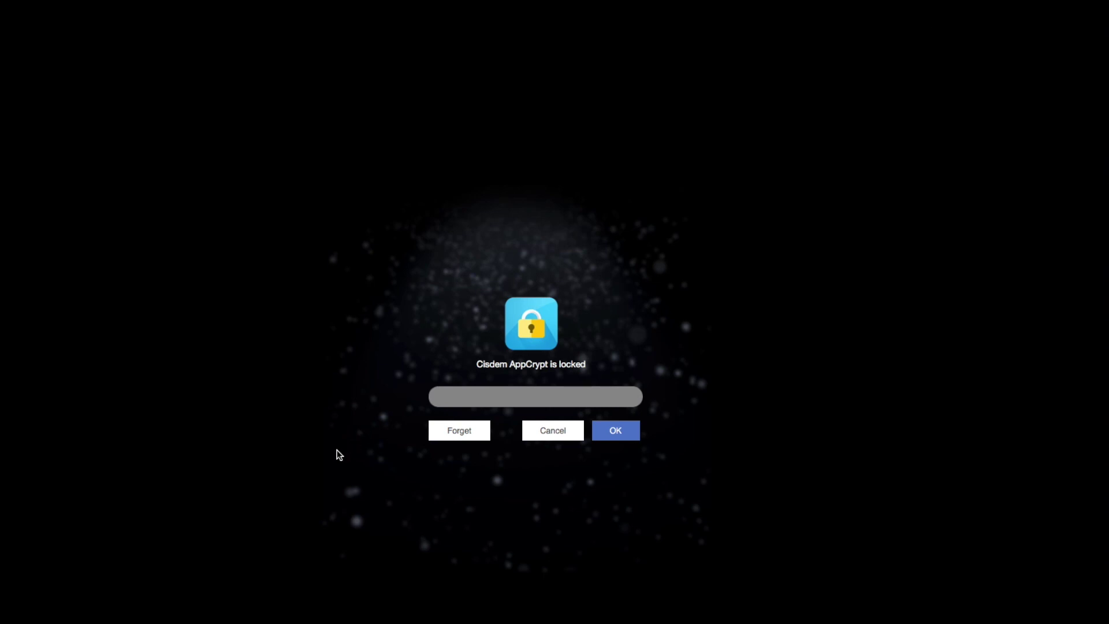
pyautogui.click(540, 396)
pyautogui.write('•')
pyautogui.click(618, 431)
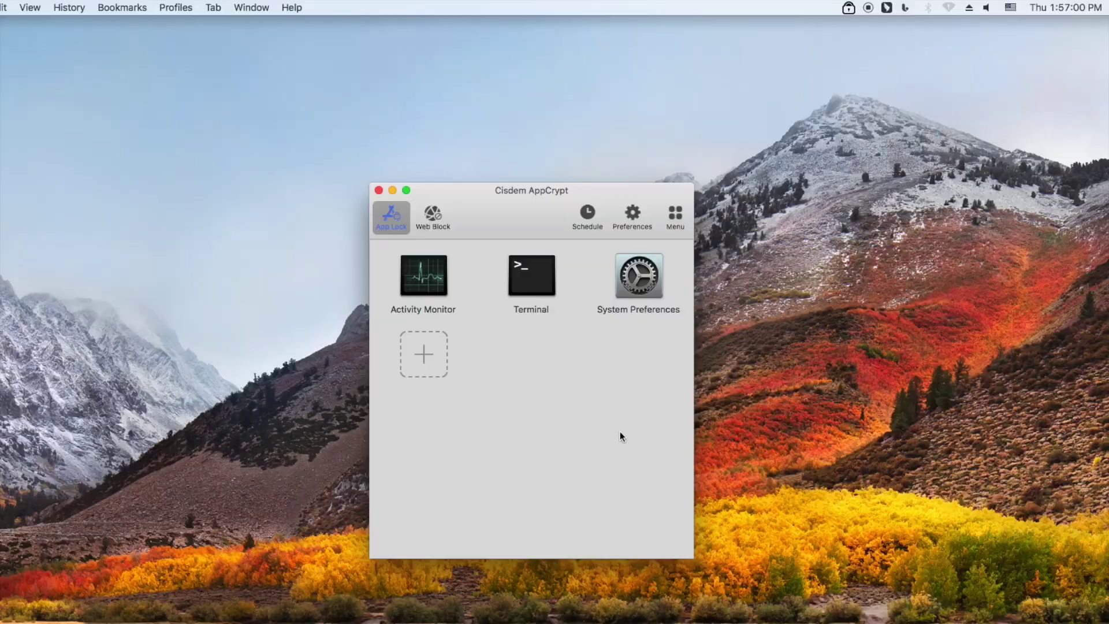
# - Enter tiktok.com as a blocked URL in Web Block, then return to Chrome
pyautogui.click(434, 218)
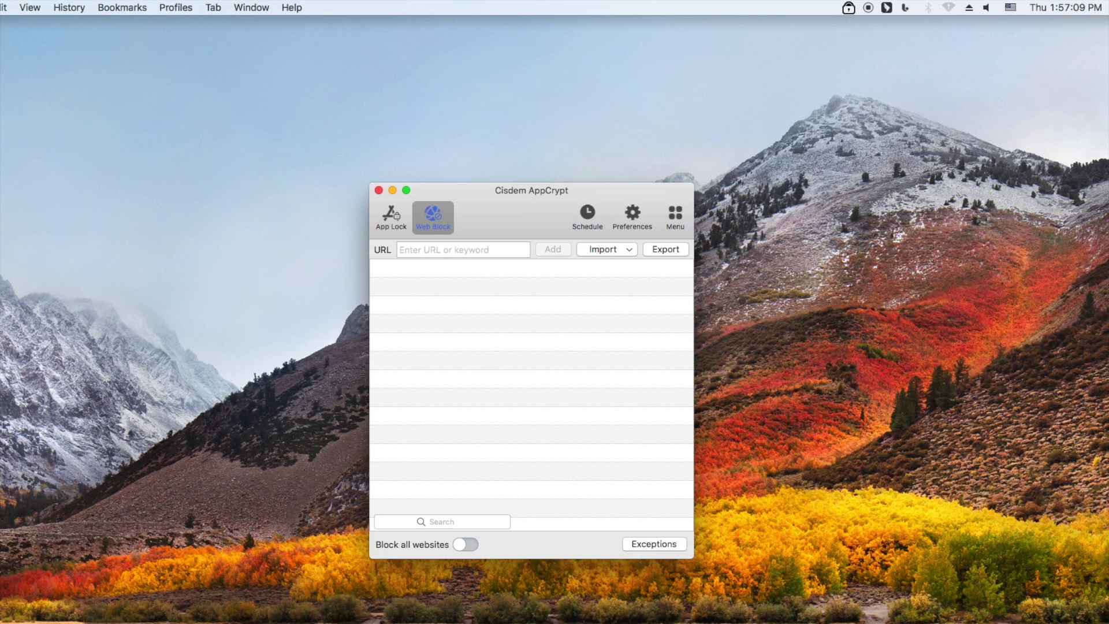
pyautogui.write('tik')
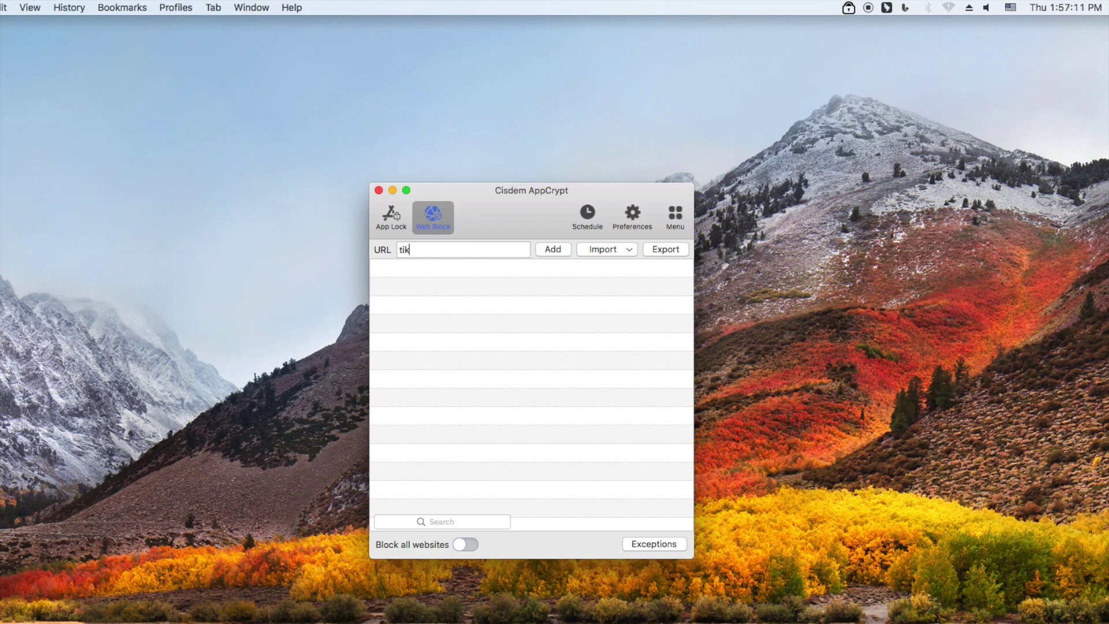
pyautogui.write('tok.')
pyautogui.write('com')
pyautogui.click(552, 249)
pyautogui.press('super+Tab')
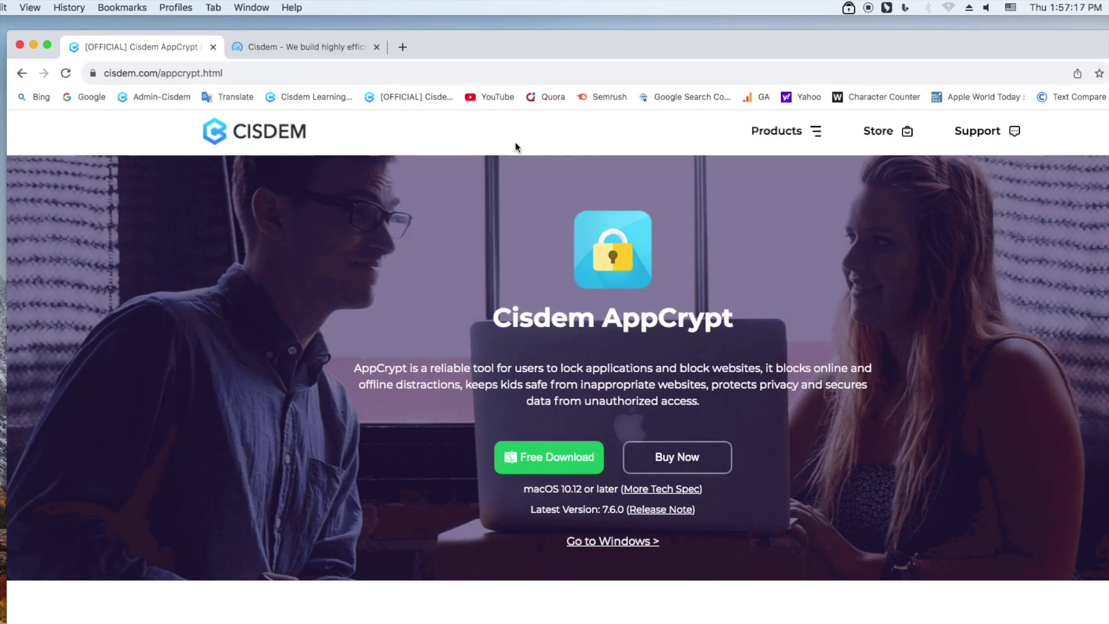
# - Check the blocked notice in Chrome's second tab, then select tiktok.com in AppCrypt's blocked list
pyautogui.click(303, 46)
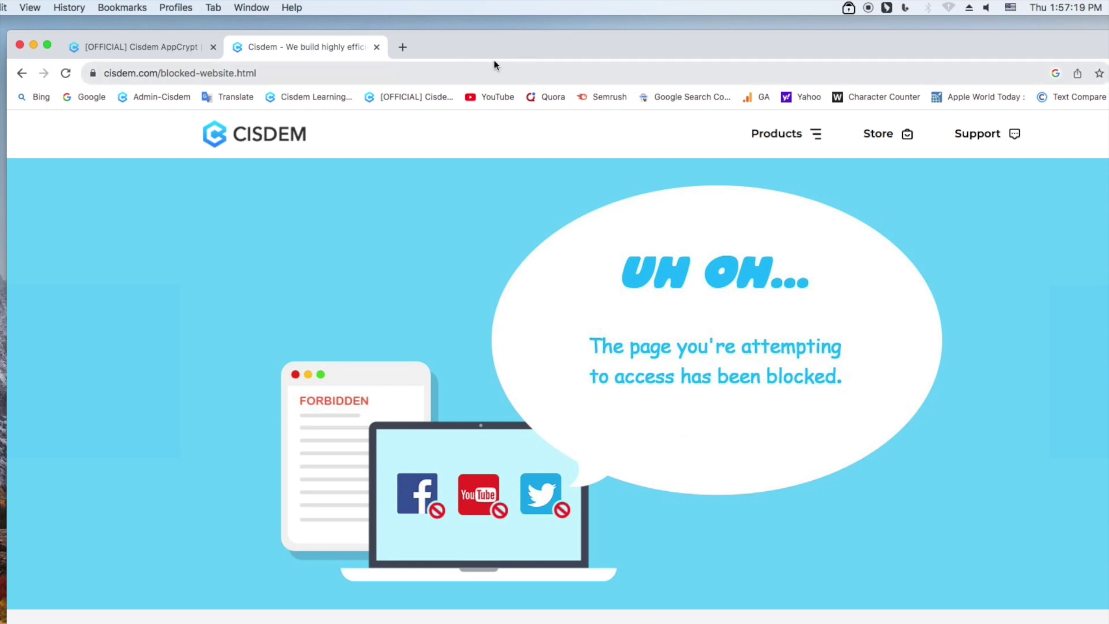
pyautogui.moveTo(513, 43); pyautogui.dragTo(499, 40)
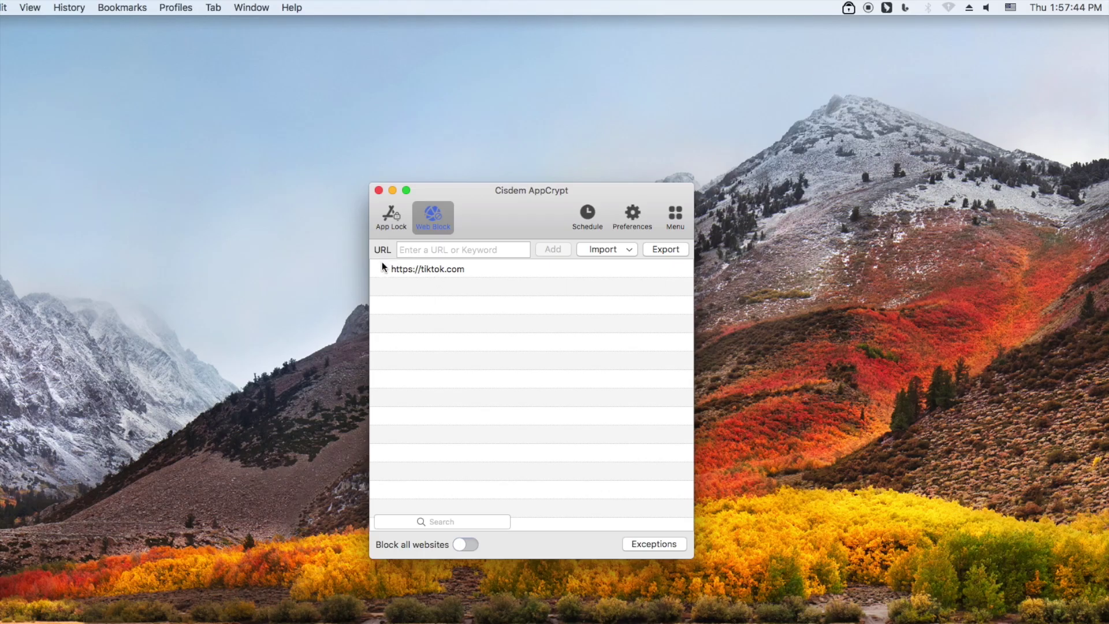
pyautogui.click(383, 262)
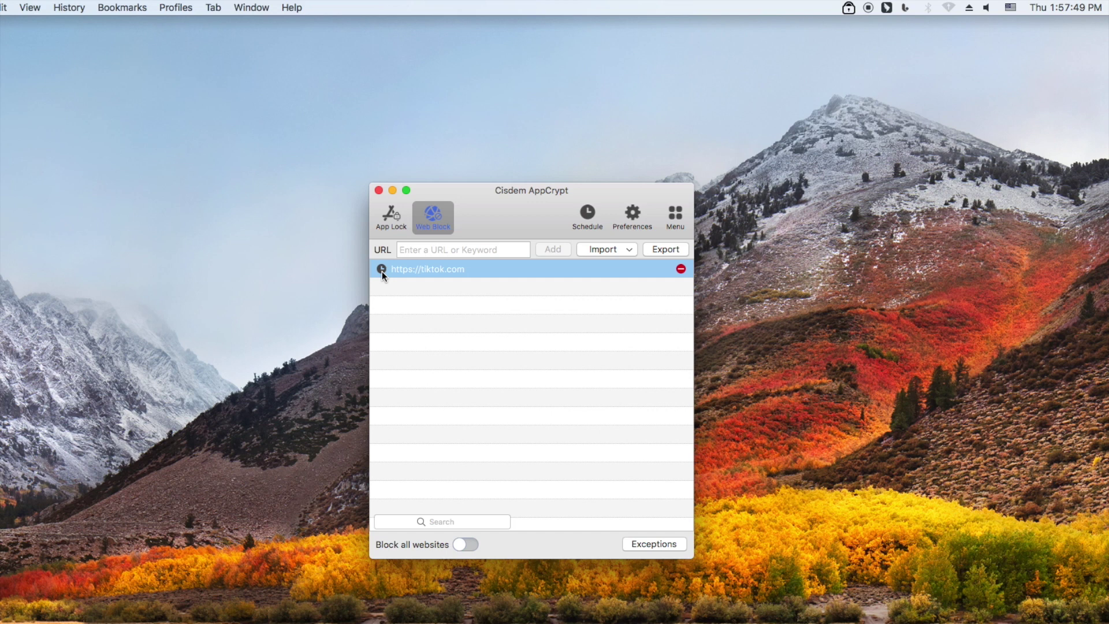
pyautogui.click(382, 269)
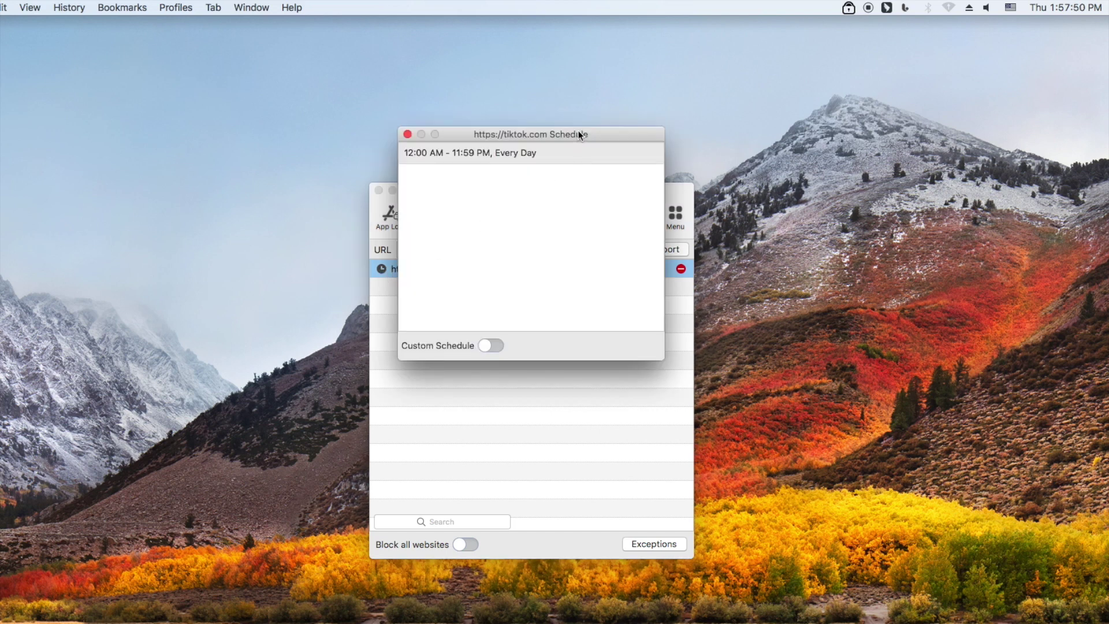
# - Replace tiktok.com's every-day block with a custom 8:00 AM–1:00 PM working-day schedule
pyautogui.moveTo(578, 133); pyautogui.dragTo(583, 262)
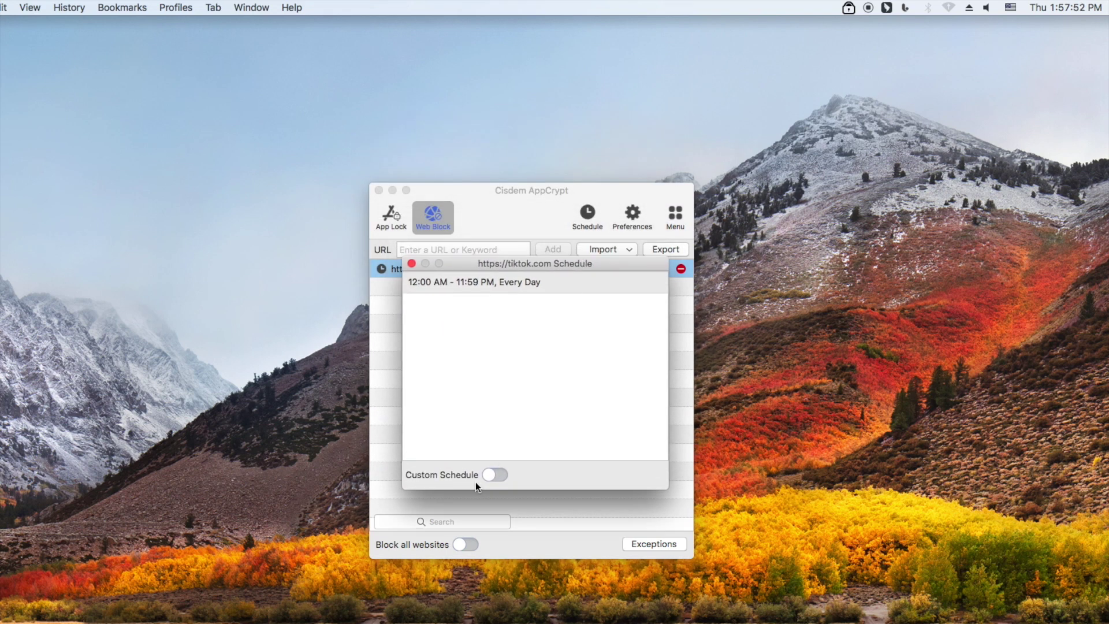
pyautogui.click(498, 475)
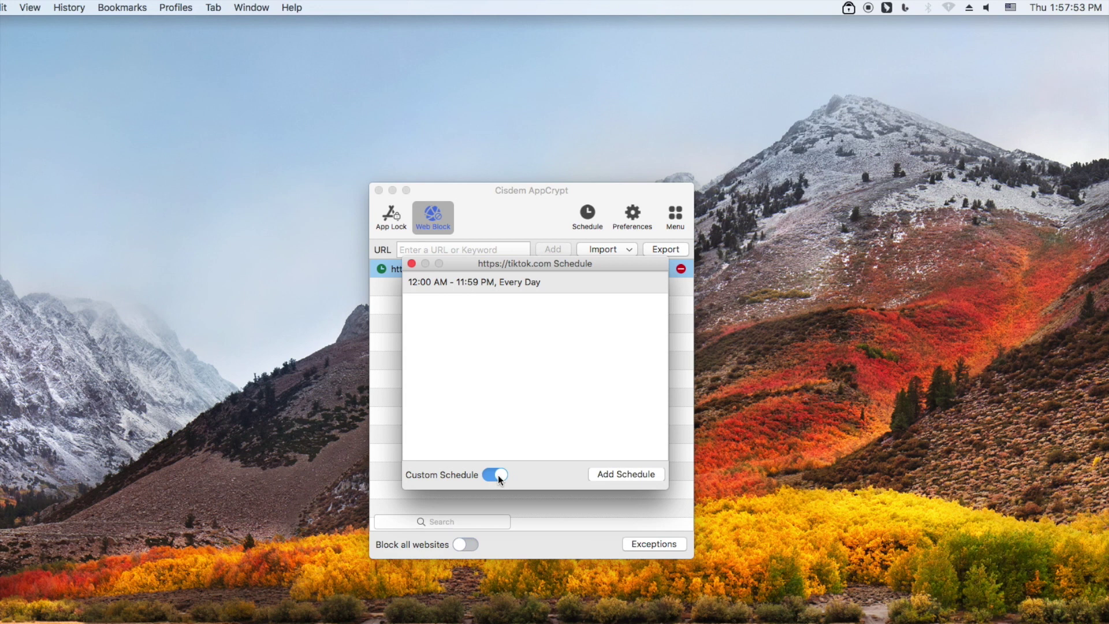
pyautogui.click(628, 474)
pyautogui.click(654, 282)
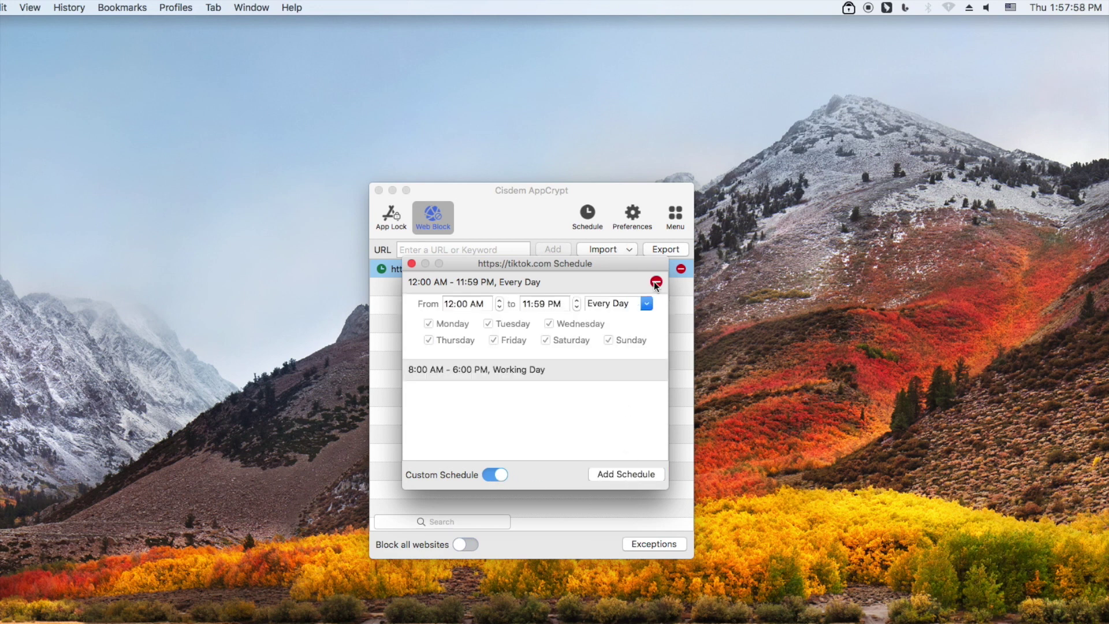
pyautogui.click(656, 283)
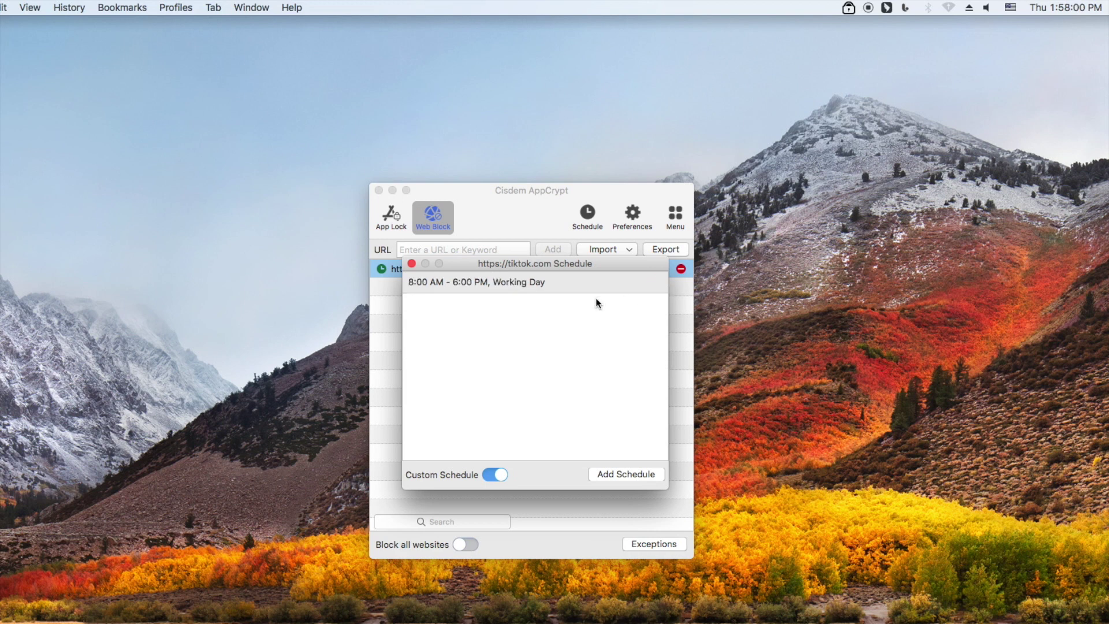
pyautogui.click(586, 286)
pyautogui.click(577, 308)
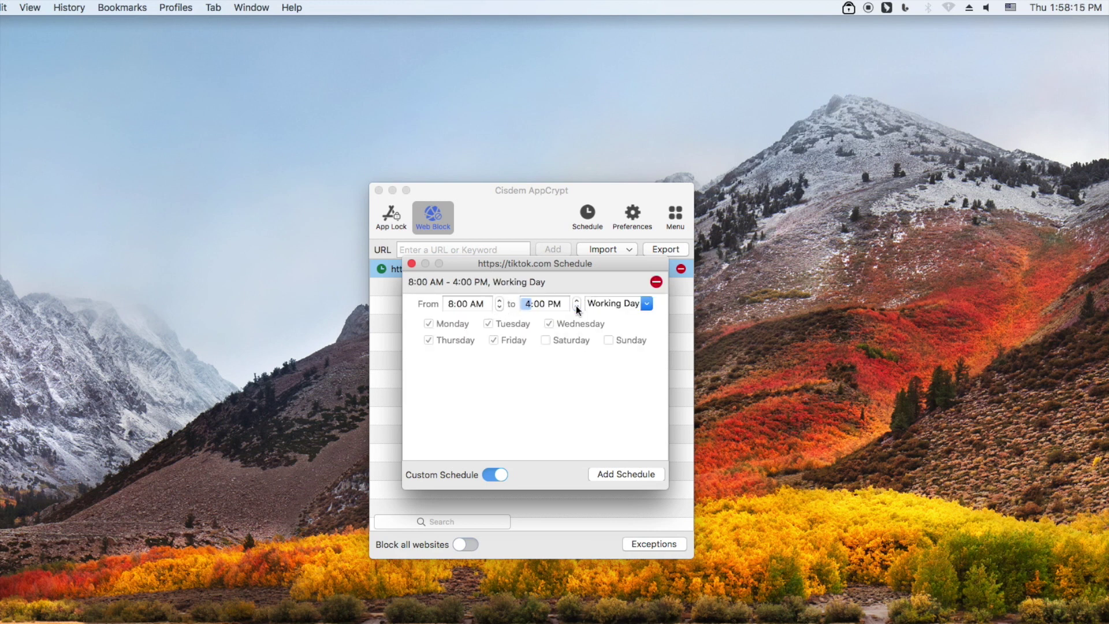
pyautogui.click(578, 308)
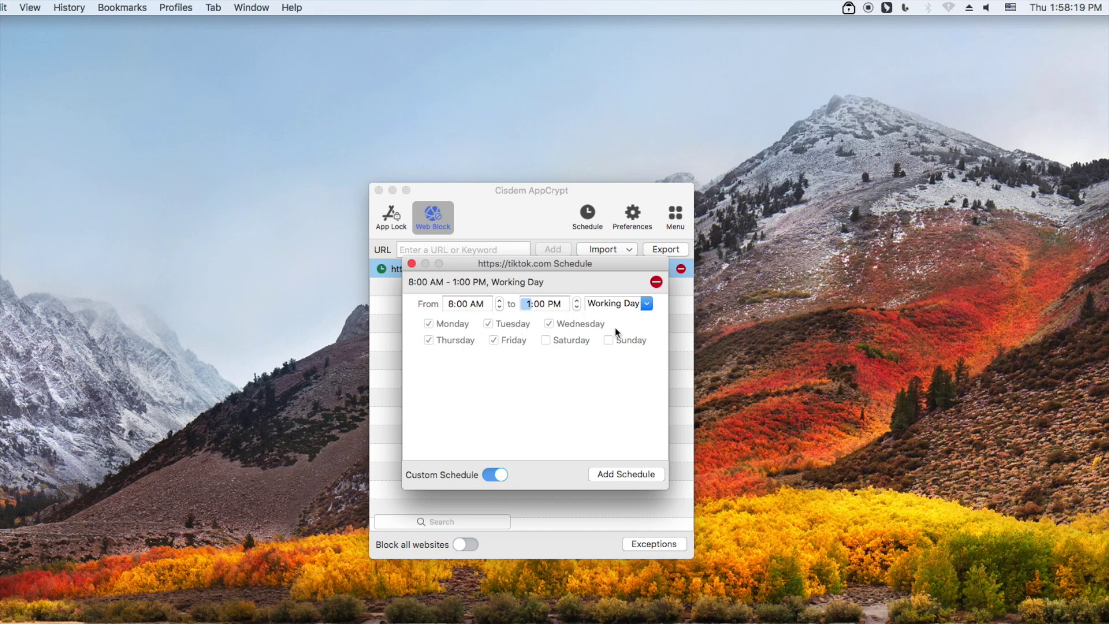
pyautogui.click(413, 263)
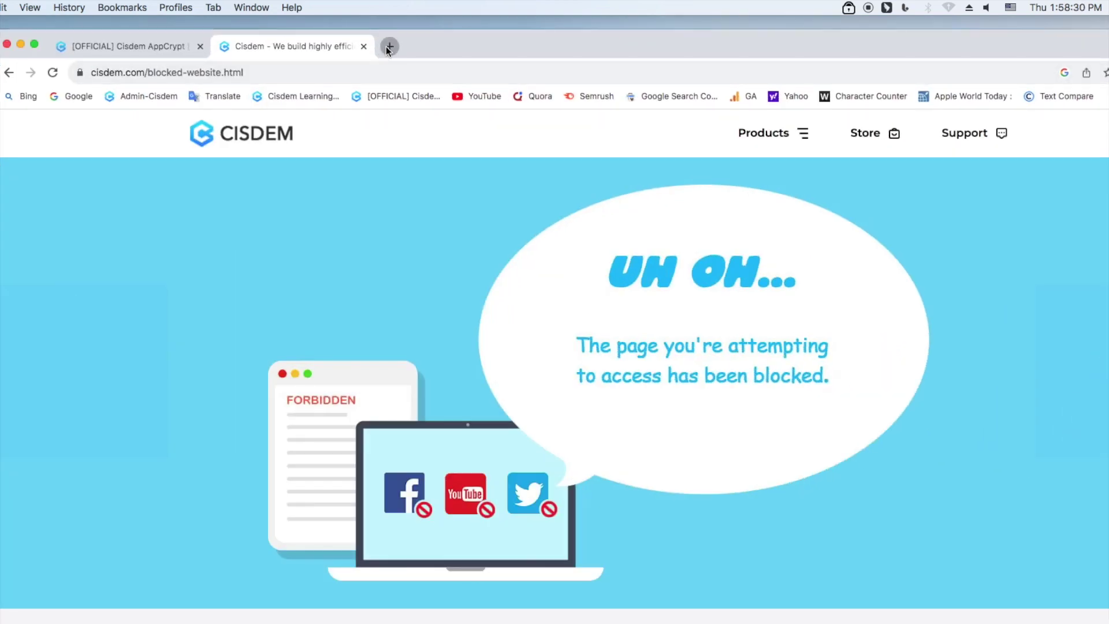
# - Open a new Chrome tab to search for TikTok
pyautogui.click(552, 46)
pyautogui.write('tiktok')
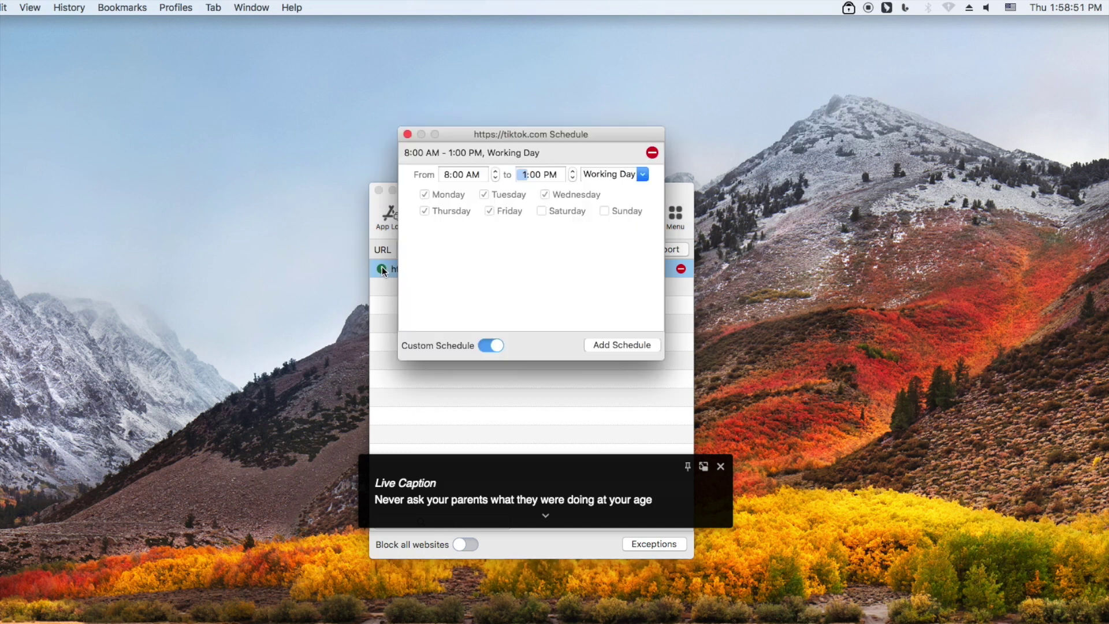
# - Extend tiktok.com's working-day schedule end time from 1:00 PM to 2:00 PM
pyautogui.click(573, 174)
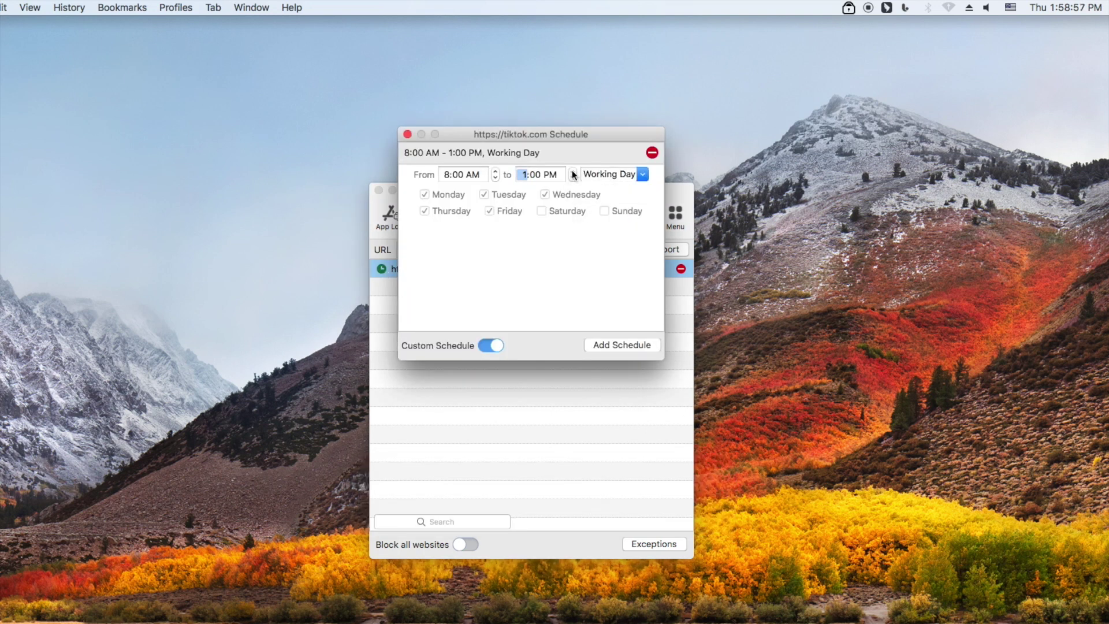
pyautogui.click(573, 172)
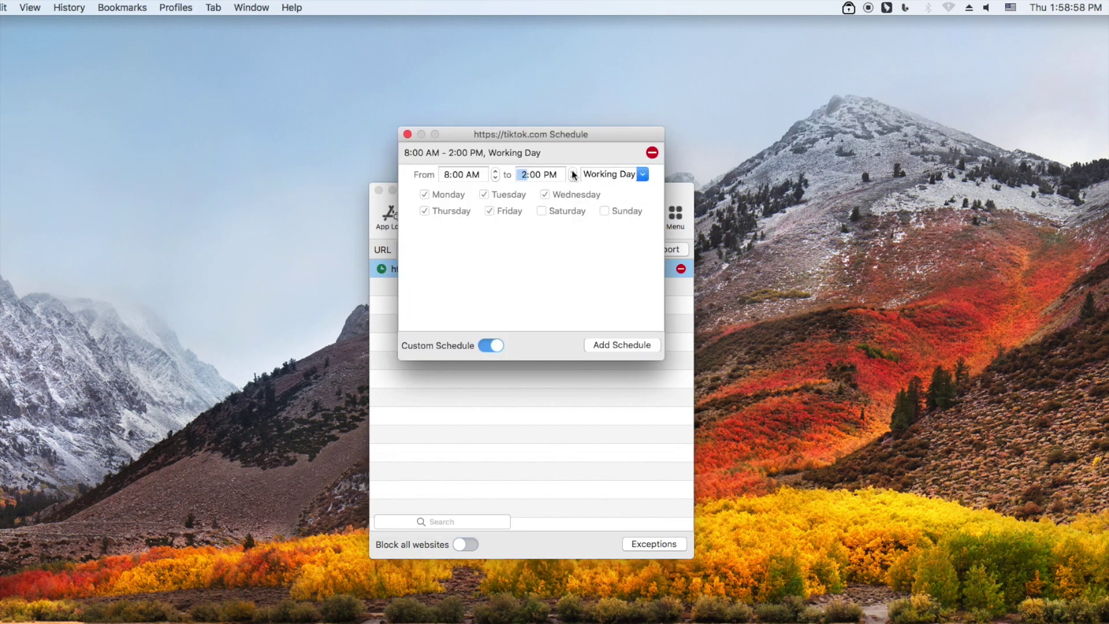
pyautogui.click(596, 234)
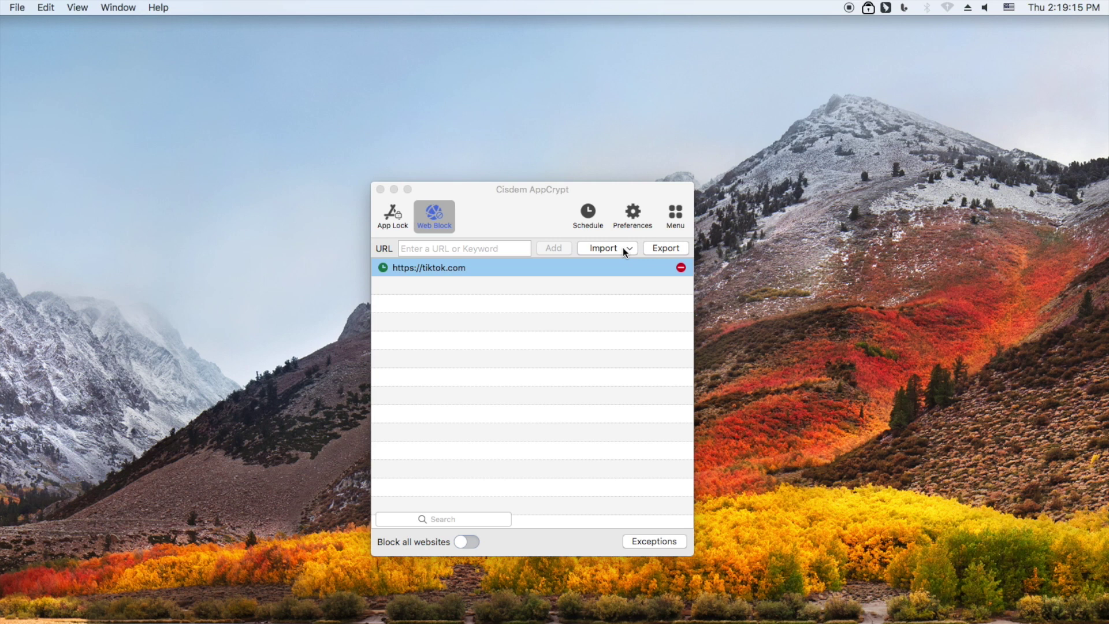
# - Import the Social Sites category, including facebook.com, twitter.com and weibo.com, into Web Block
pyautogui.click(623, 247)
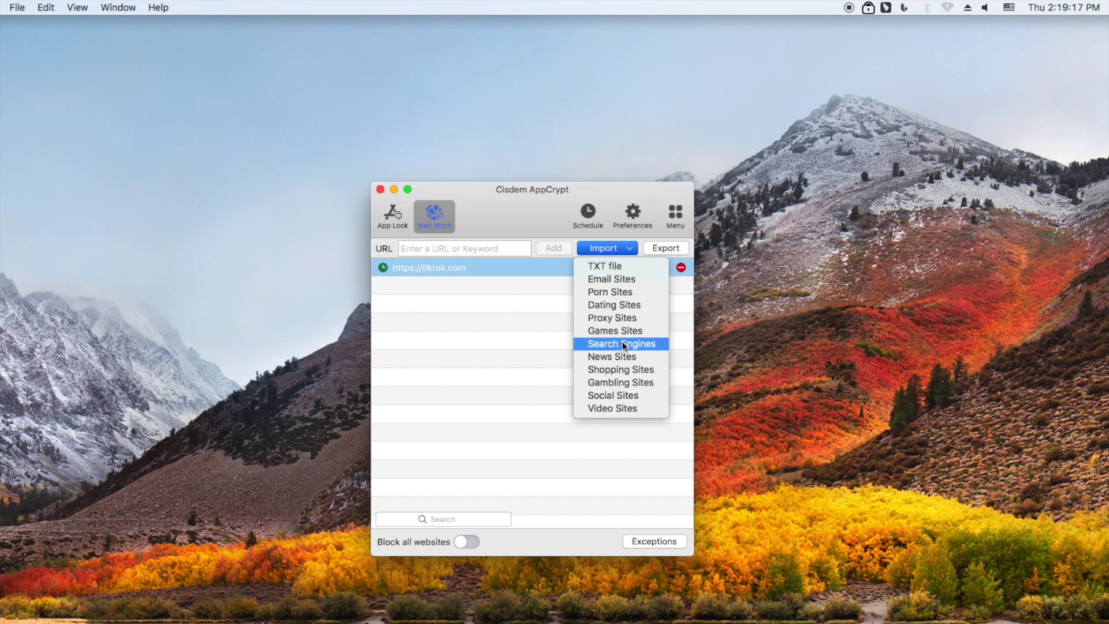
pyautogui.click(639, 394)
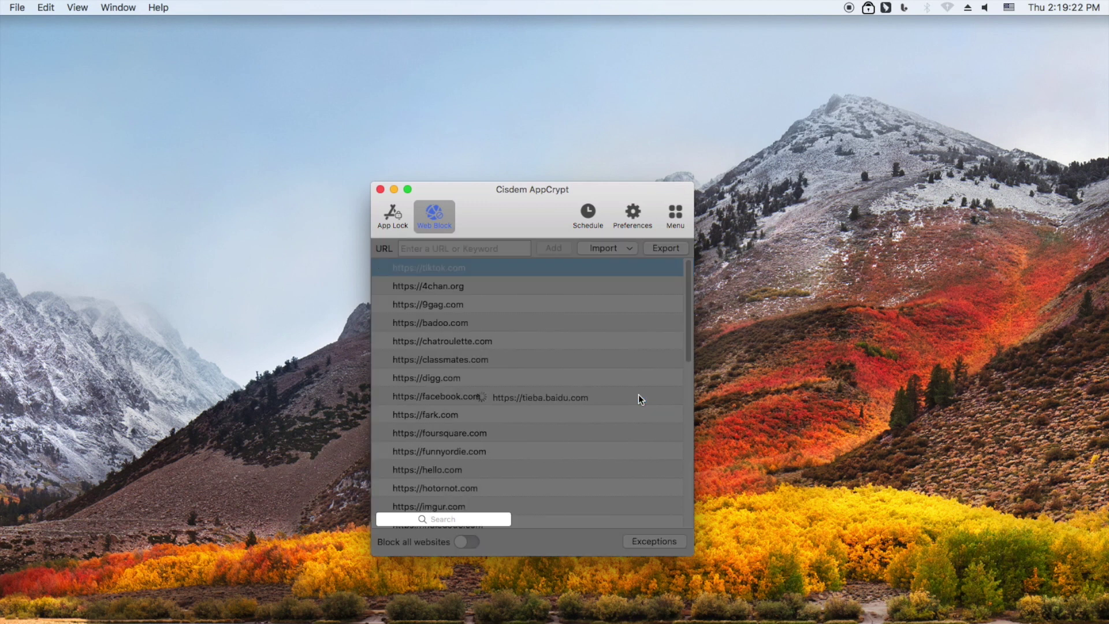
pyautogui.scroll(-2, 639, 395)
pyautogui.scroll(-3, 638, 396)
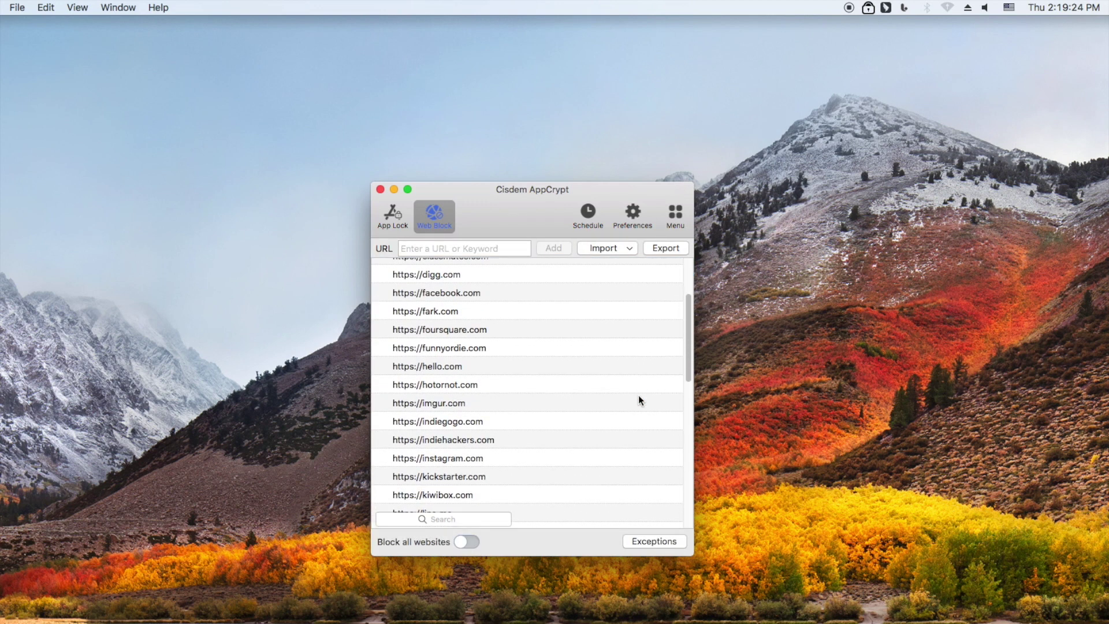
pyautogui.scroll(-5, 639, 395)
pyautogui.scroll(-3, 639, 397)
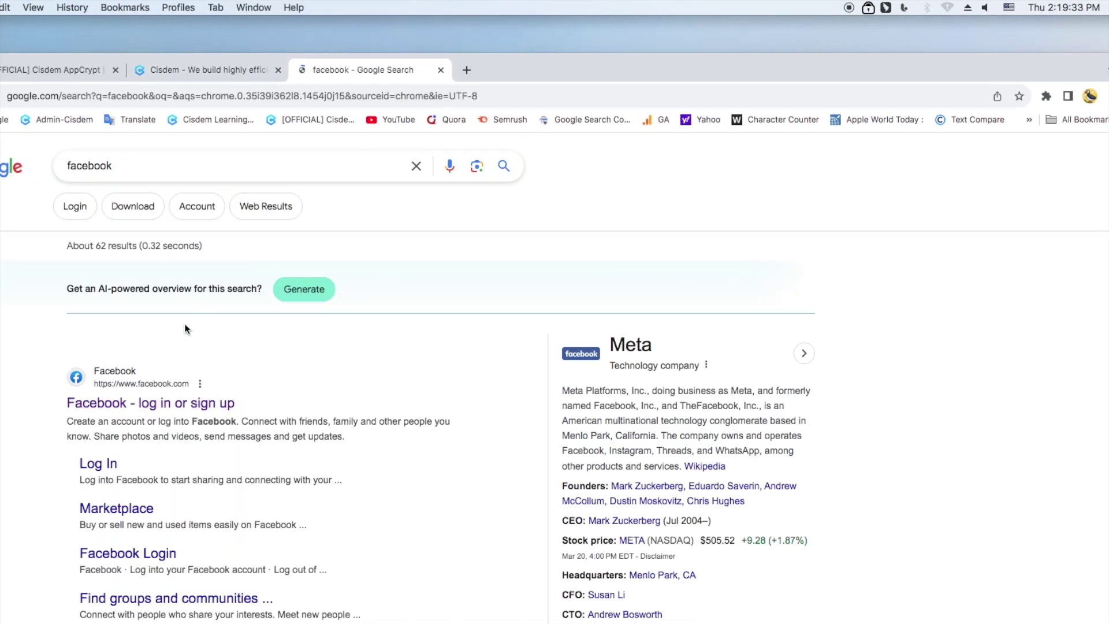
# - Confirm the Facebook and Twitter results both open the blocked page, then minimize Chrome
pyautogui.click(150, 404)
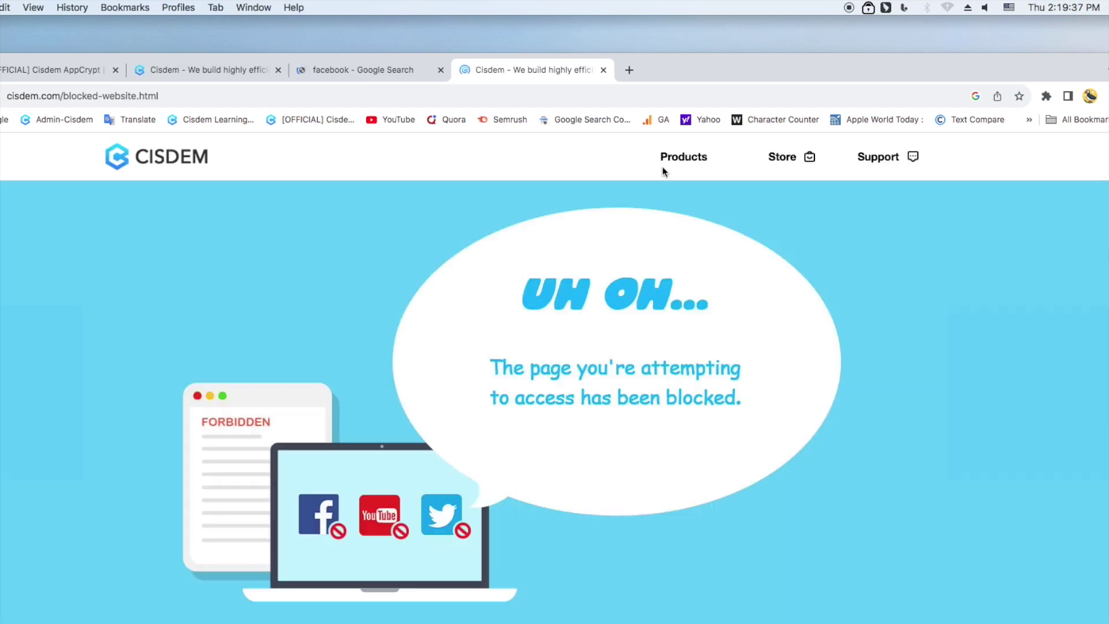
pyautogui.click(610, 22)
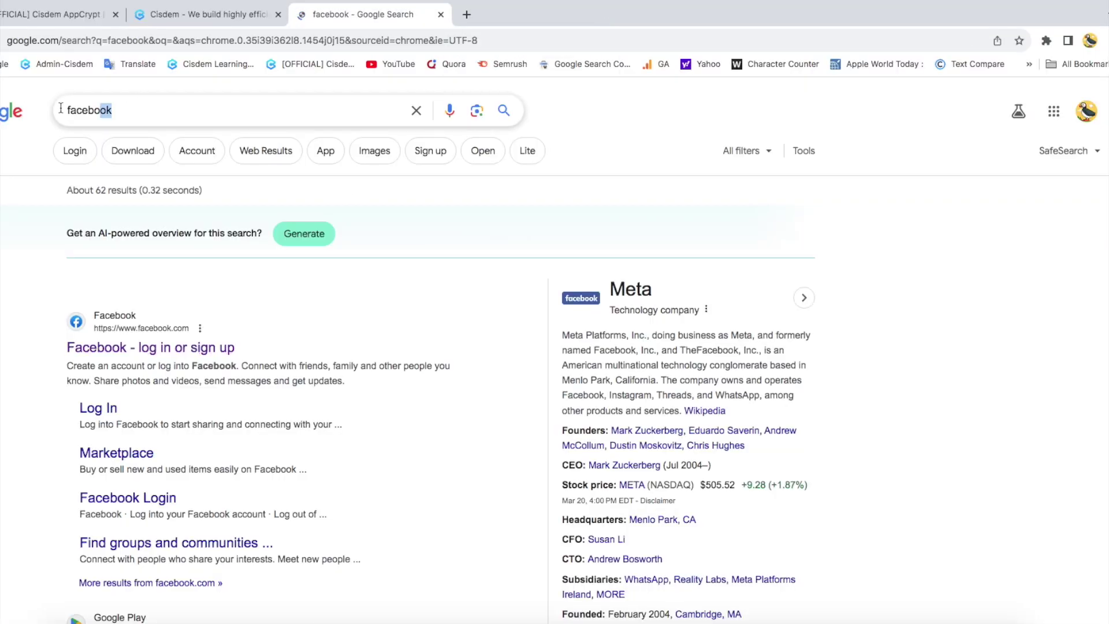
pyautogui.tripleClick(90, 110)
pyautogui.write('twitter')
pyautogui.press('Return')
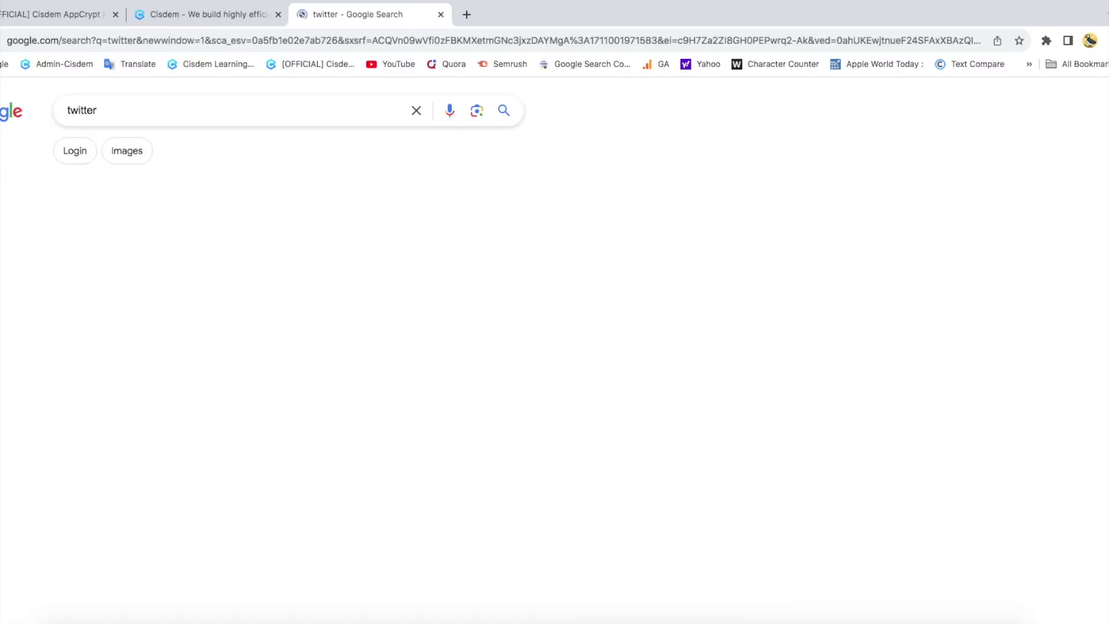
pyautogui.click(143, 240)
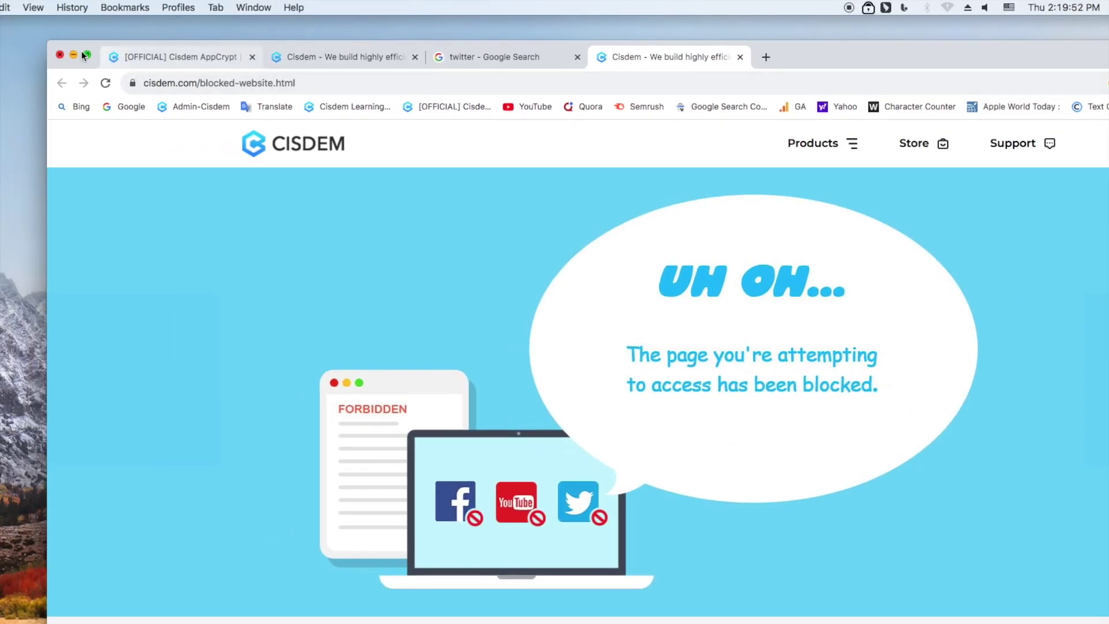
pyautogui.click(71, 51)
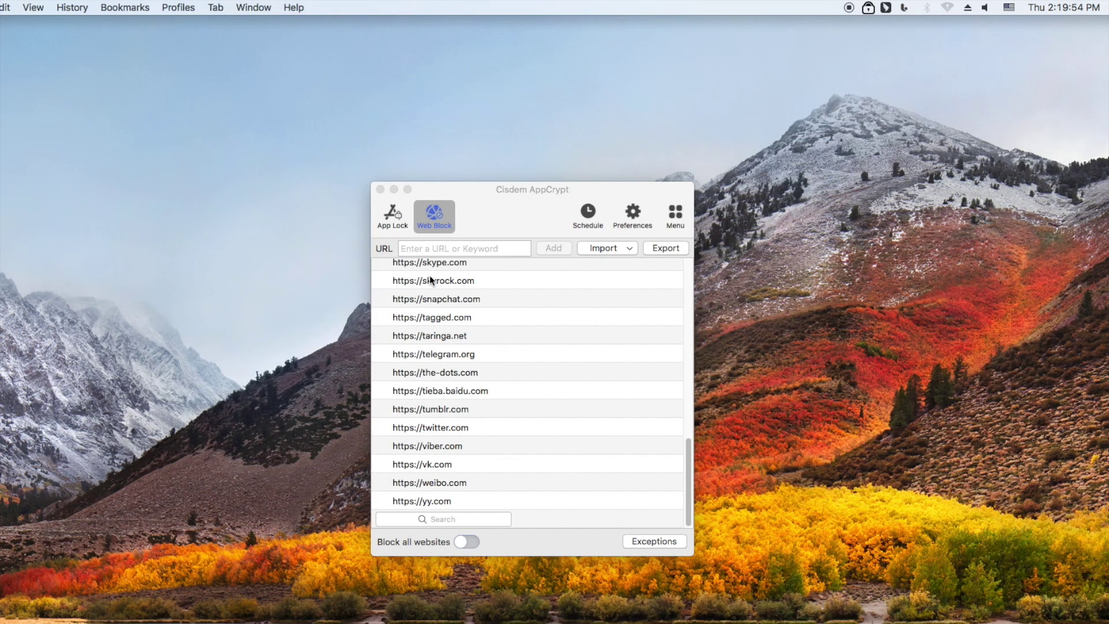
# - Lock iTunes in App Lock and confirm launching it brings up the password prompt
pyautogui.click(402, 224)
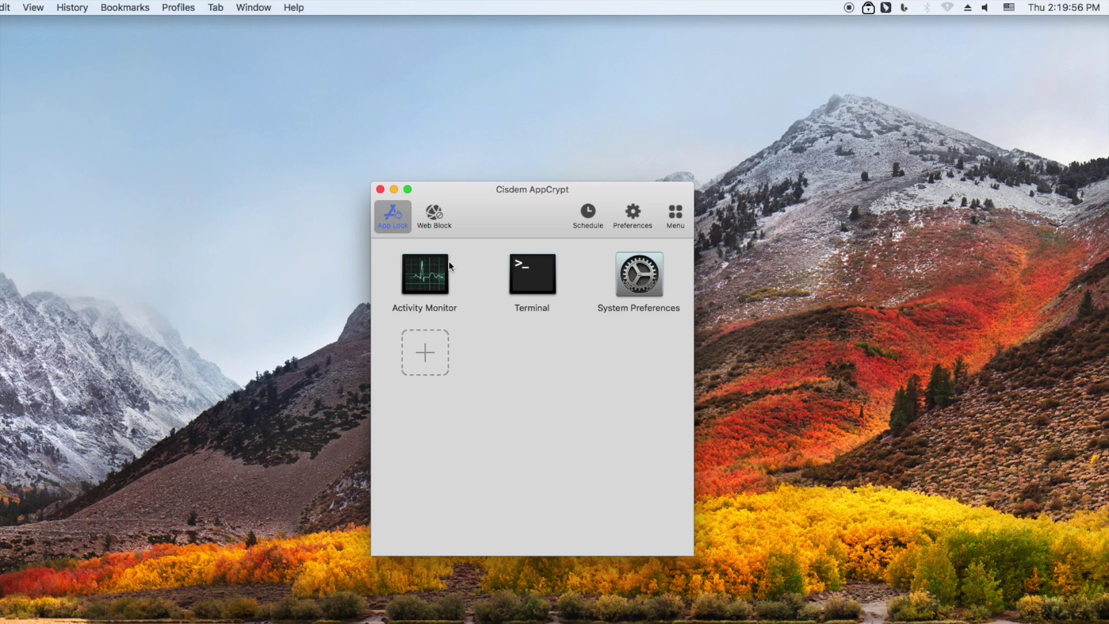
pyautogui.click(429, 351)
pyautogui.scroll(-1, 480, 384)
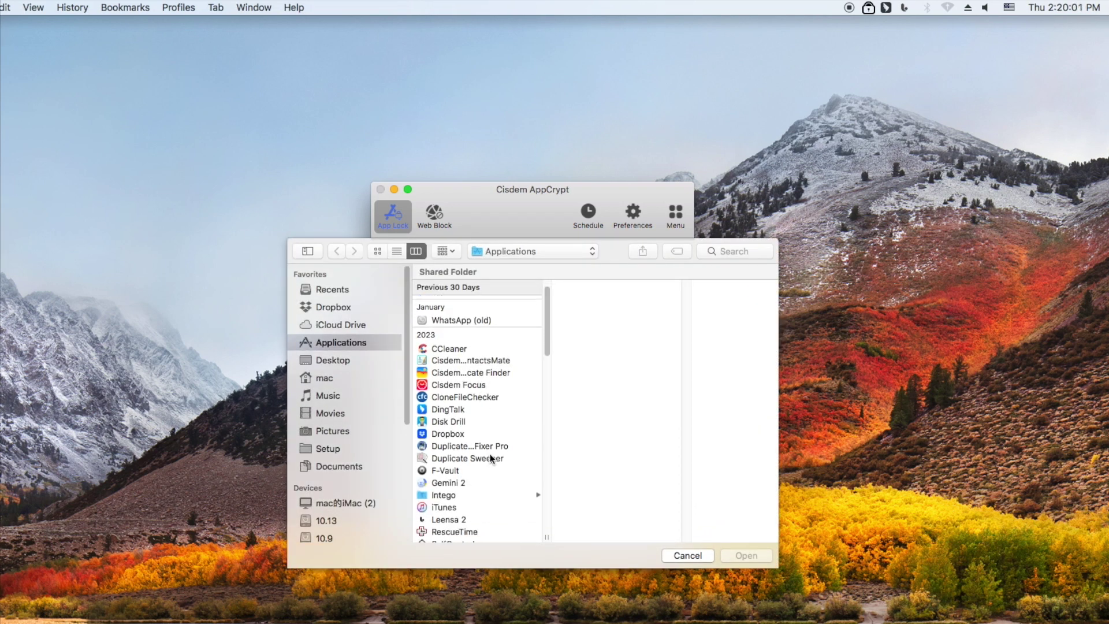
pyautogui.click(460, 507)
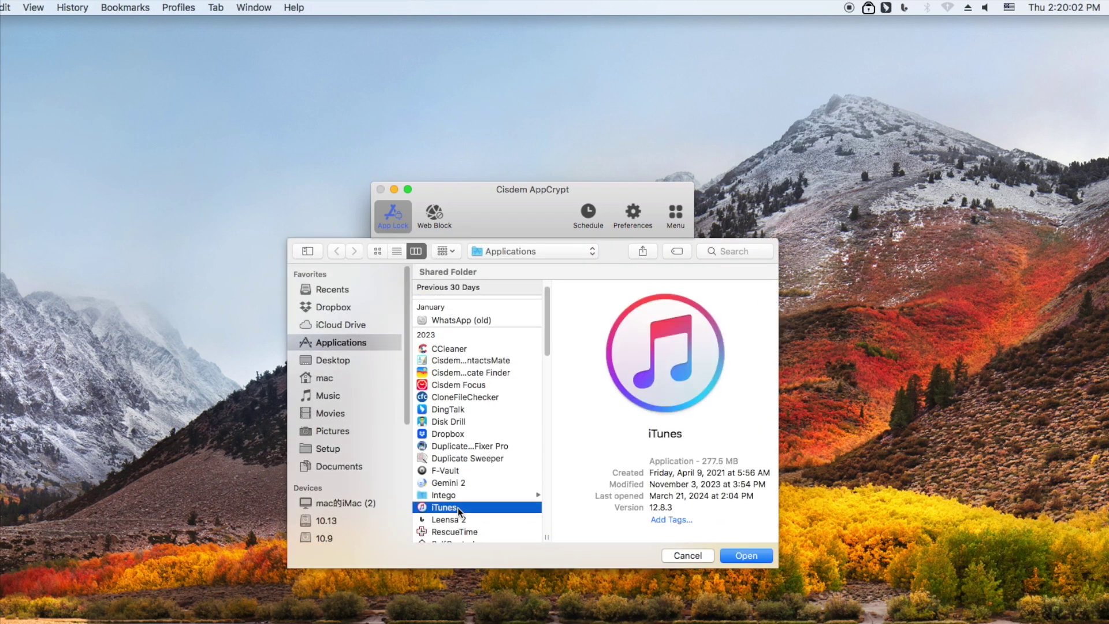
pyautogui.click(759, 559)
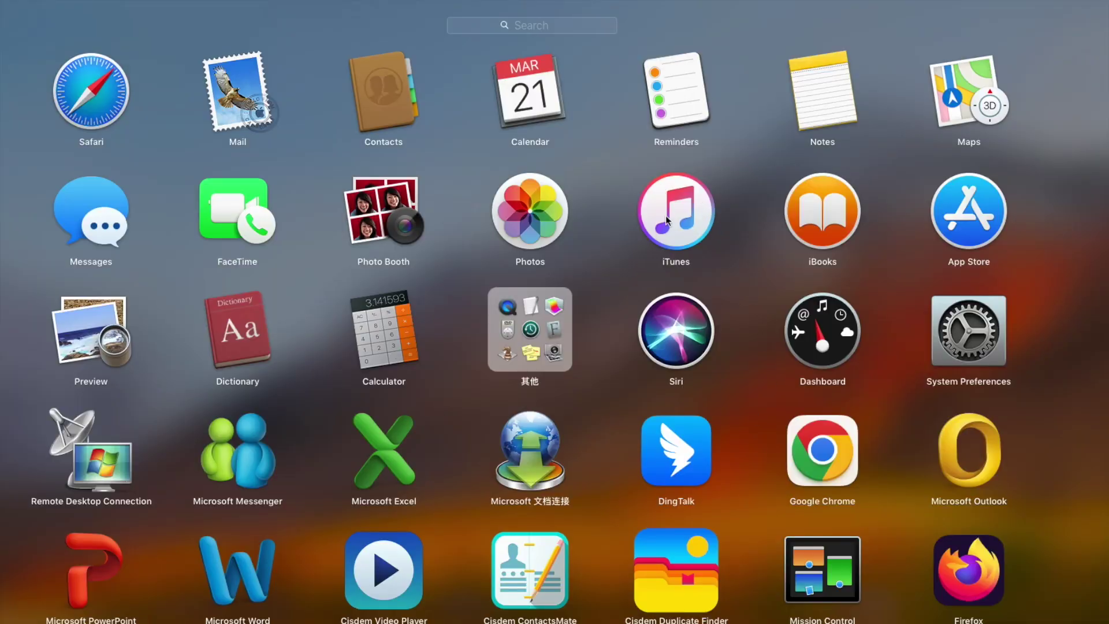
pyautogui.click(667, 221)
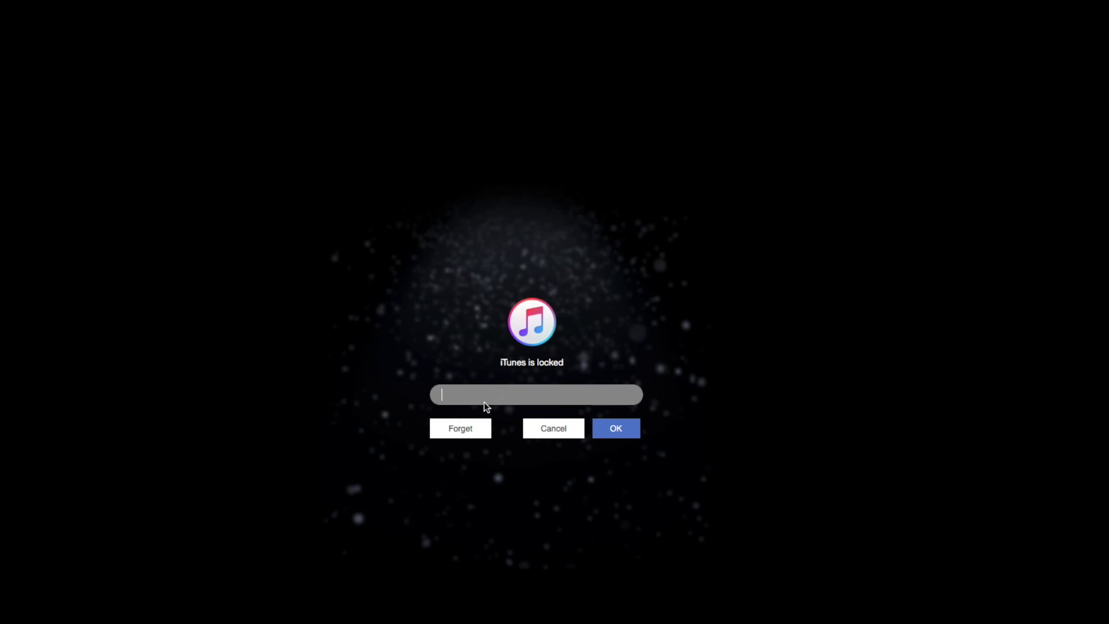
pyautogui.click(534, 429)
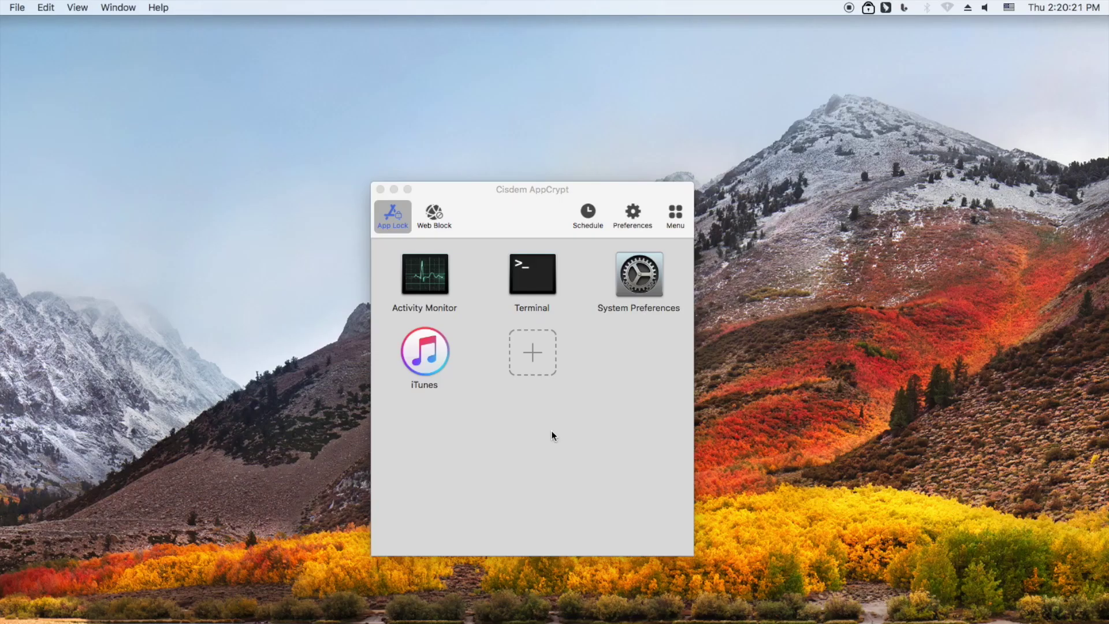
pyautogui.click(589, 215)
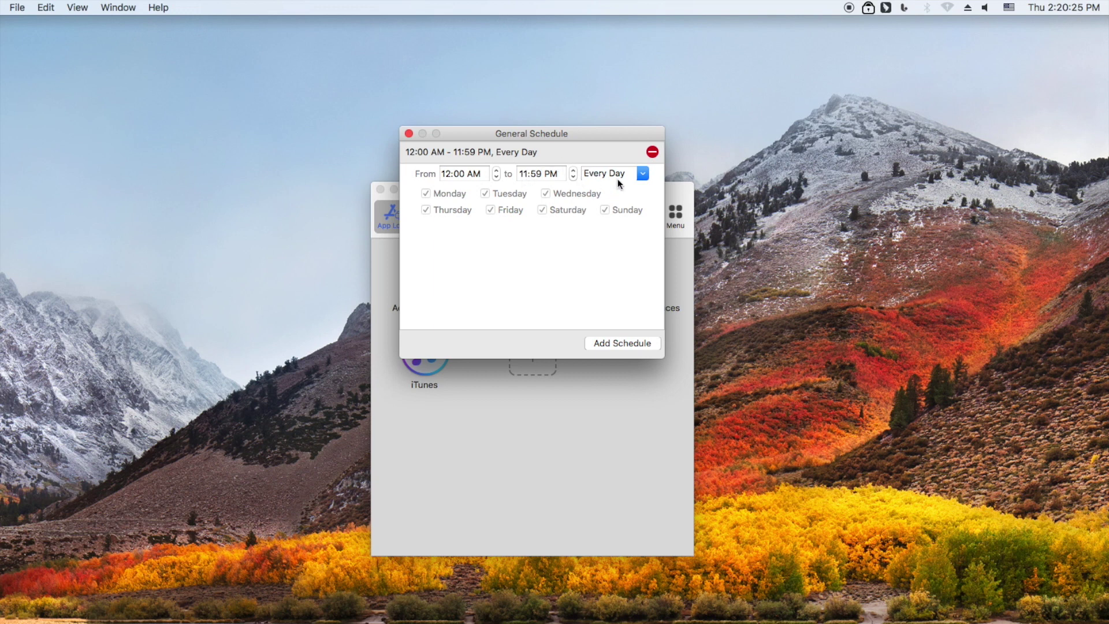
pyautogui.click(643, 173)
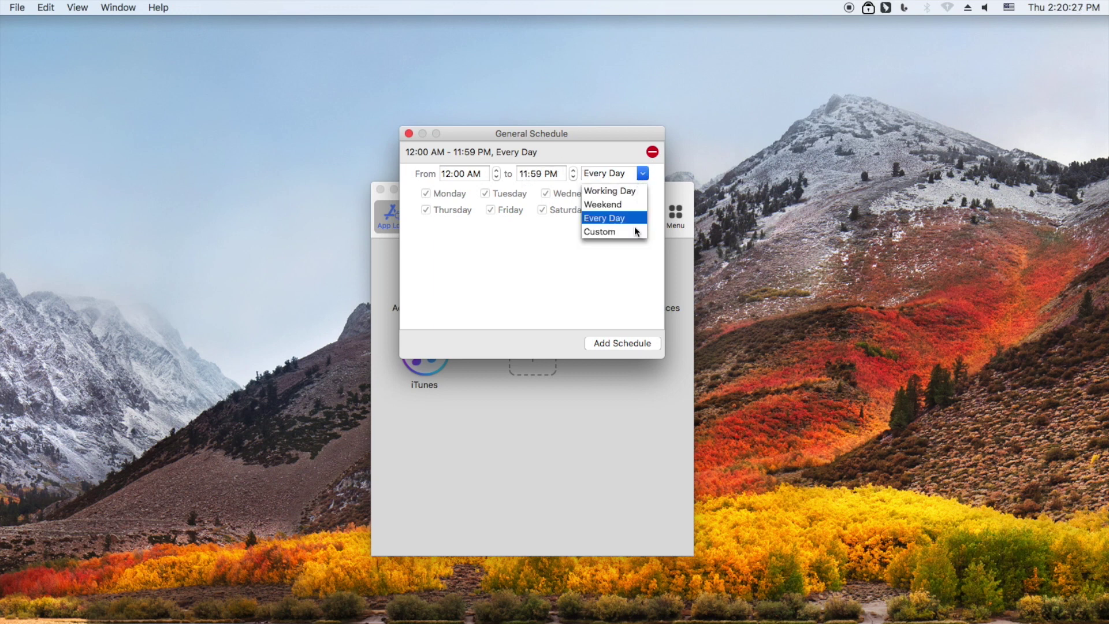
pyautogui.click(411, 137)
pyautogui.click(410, 135)
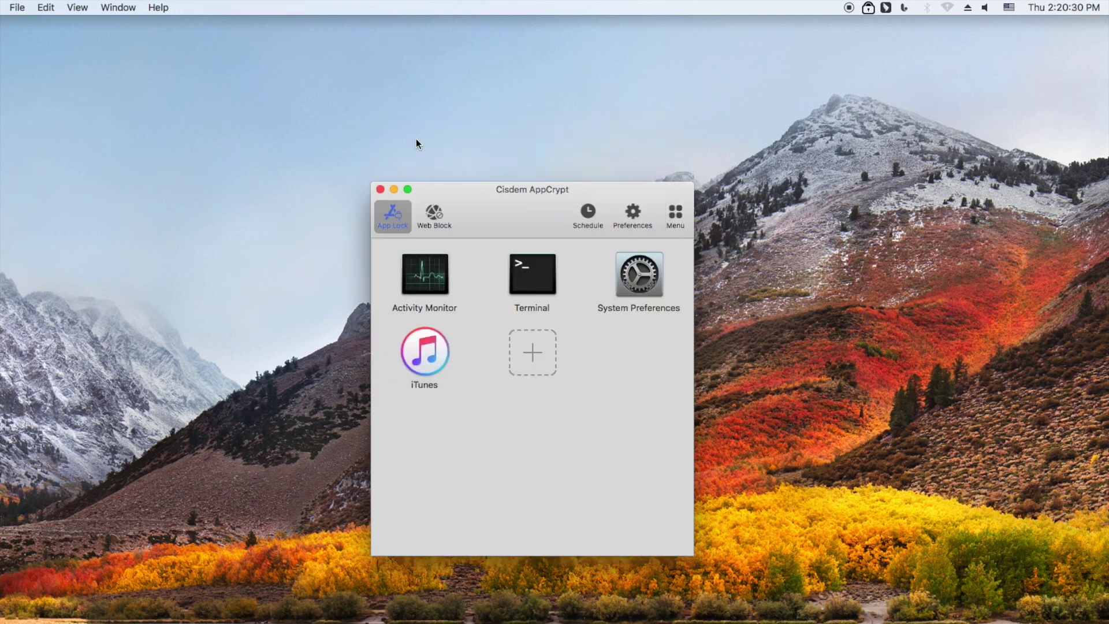
pyautogui.click(633, 217)
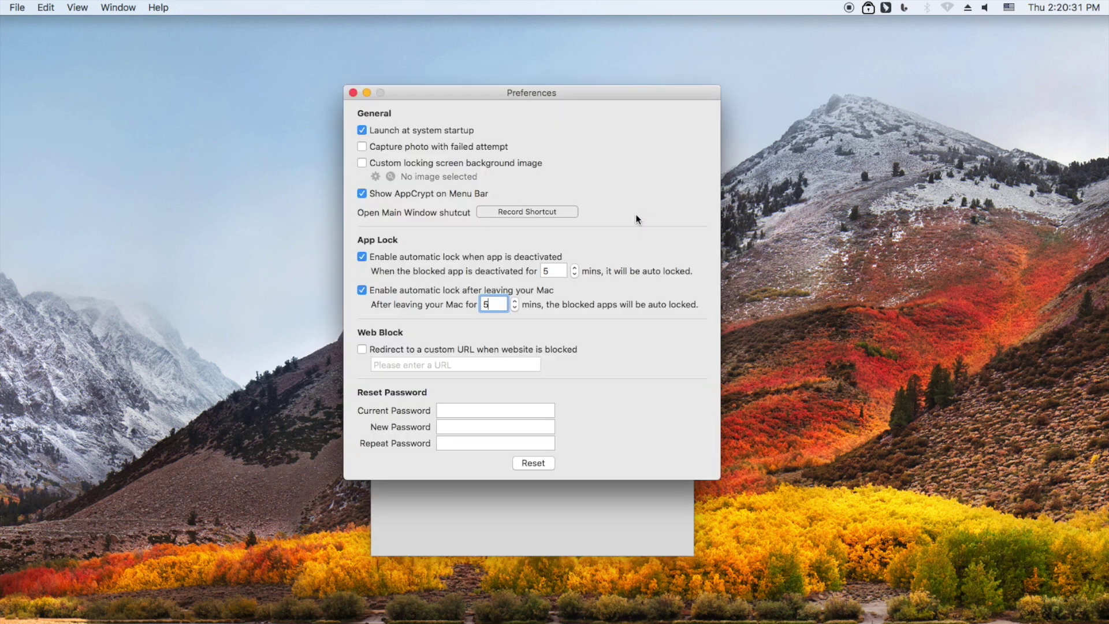
# - Toggle 'Launch at system startup' off and back on so it ends checked
pyautogui.click(362, 131)
pyautogui.click(363, 130)
pyautogui.click(362, 130)
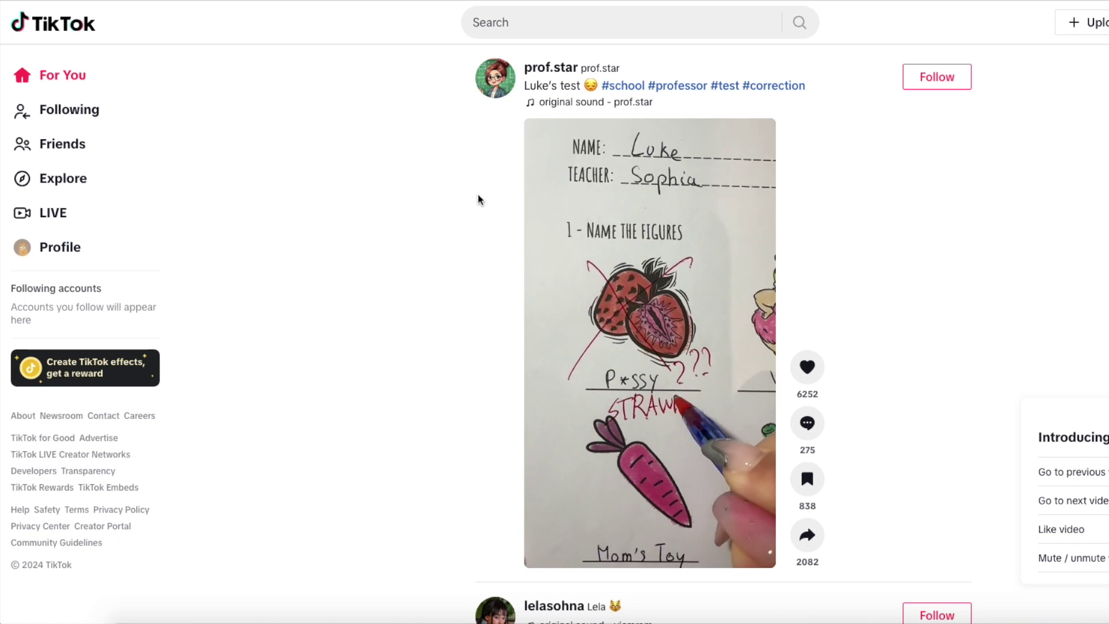
pyautogui.moveTo(651, 343)
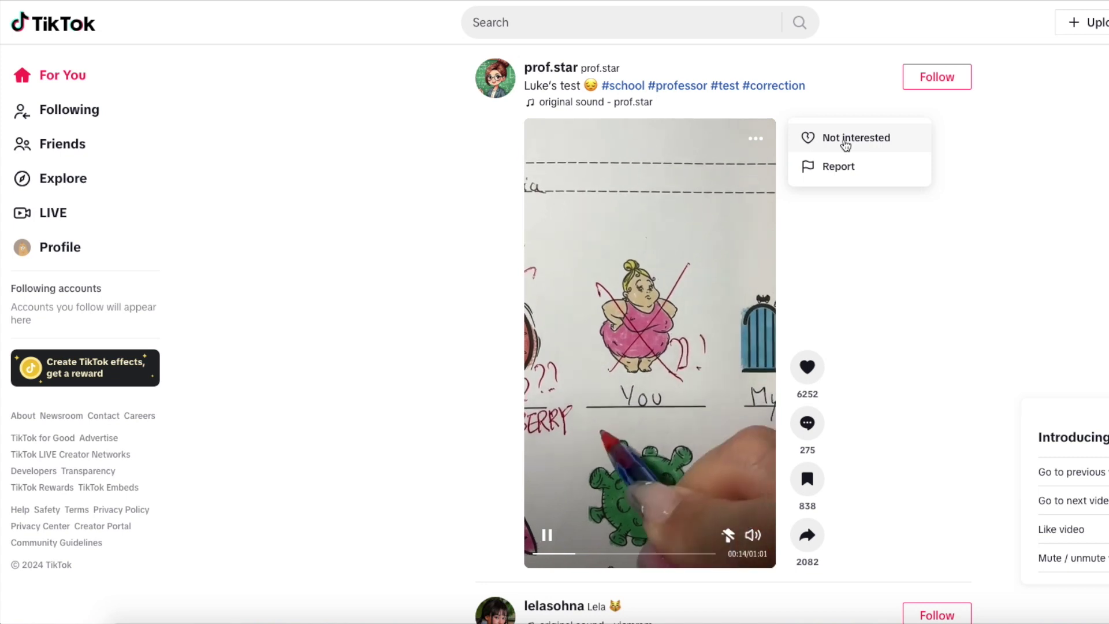
# - Mark the prof.star test video in the For You feed as Not interested
pyautogui.click(847, 145)
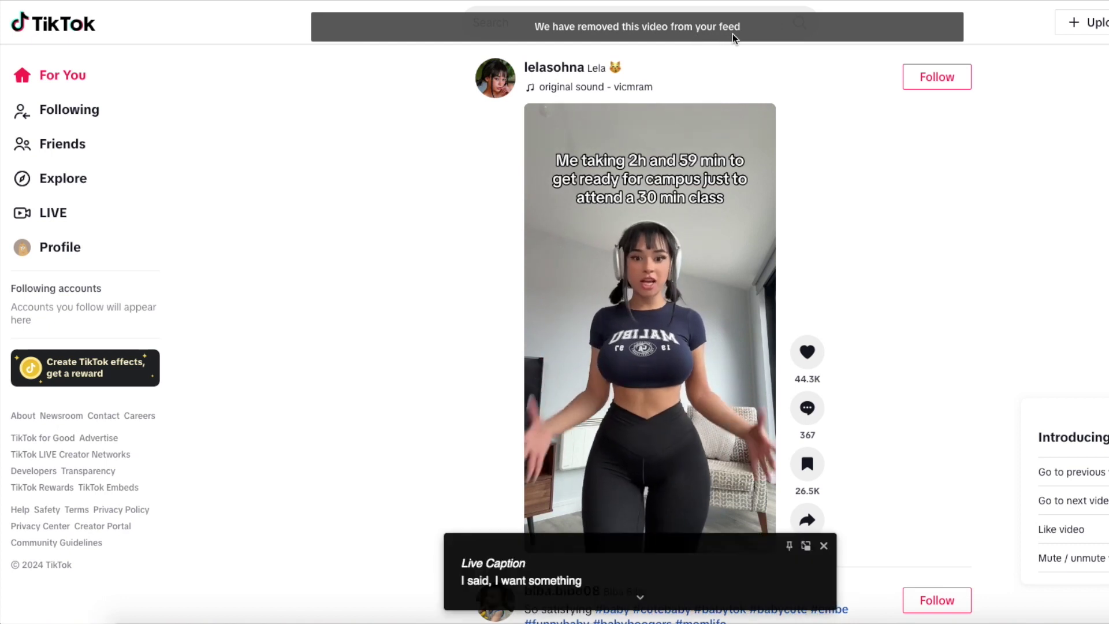
pyautogui.scroll(-5, 861, 243)
pyautogui.scroll(1, 861, 243)
pyautogui.scroll(1, 861, 243)
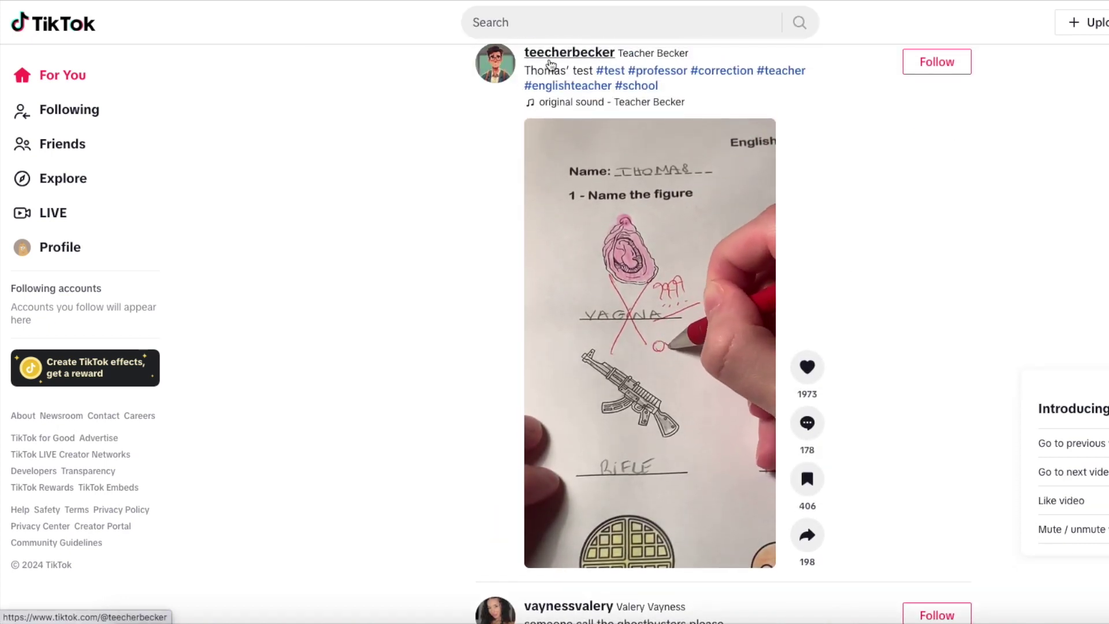
pyautogui.click(511, 73)
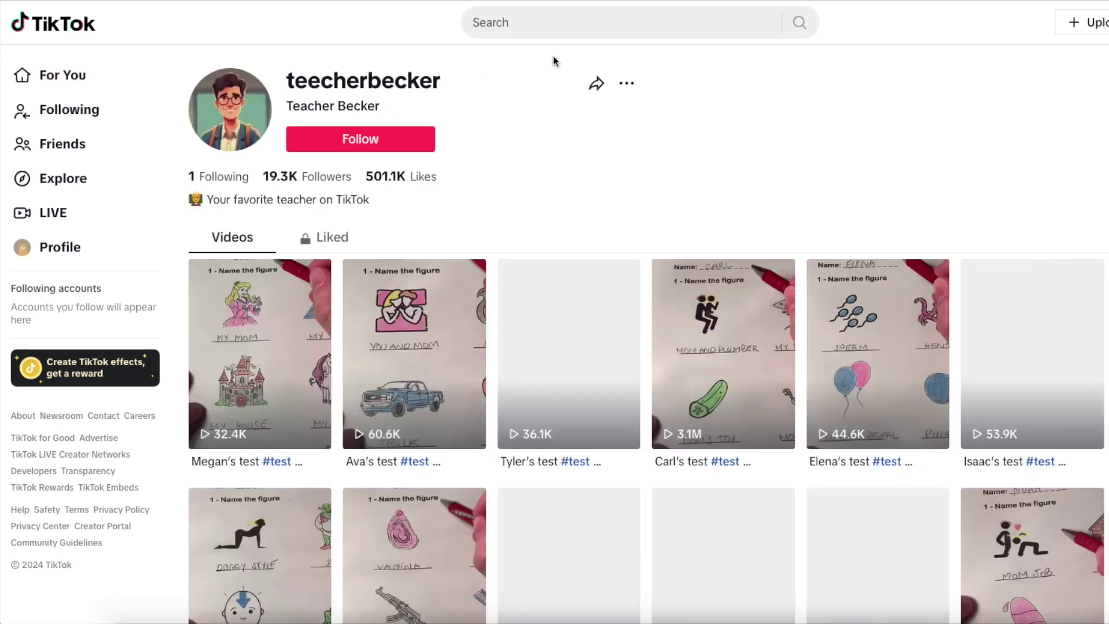
pyautogui.click(626, 83)
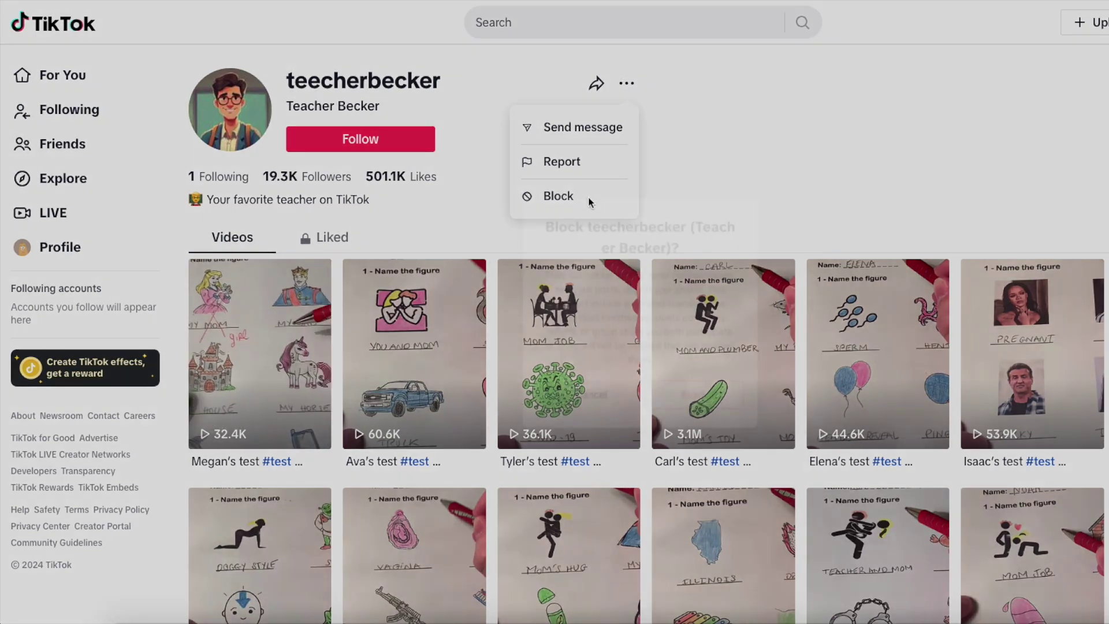
pyautogui.click(589, 202)
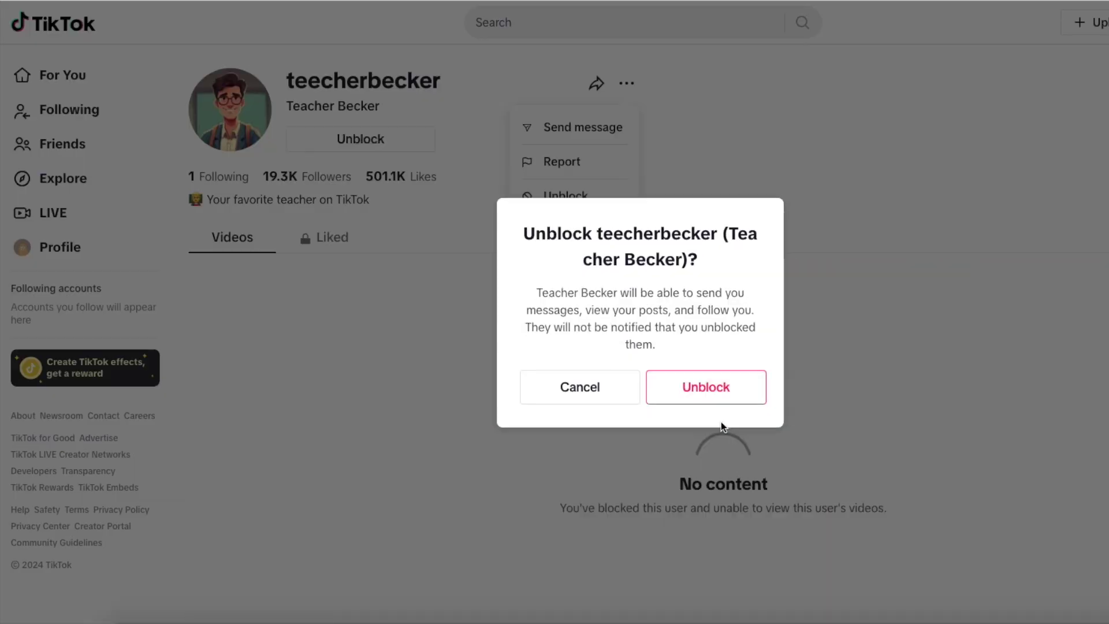
pyautogui.click(721, 422)
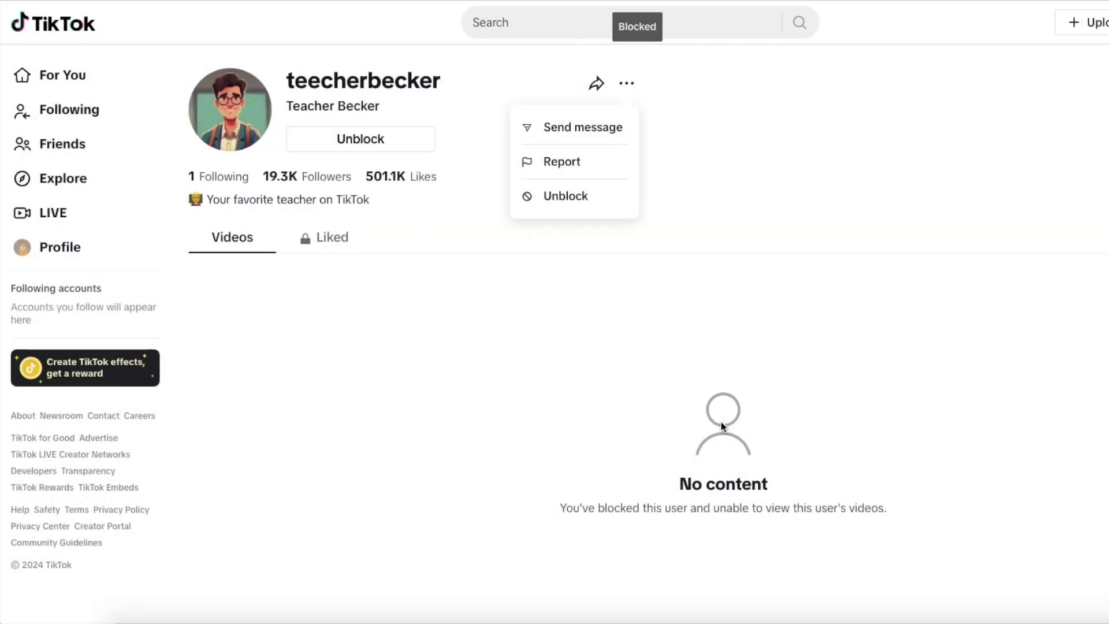